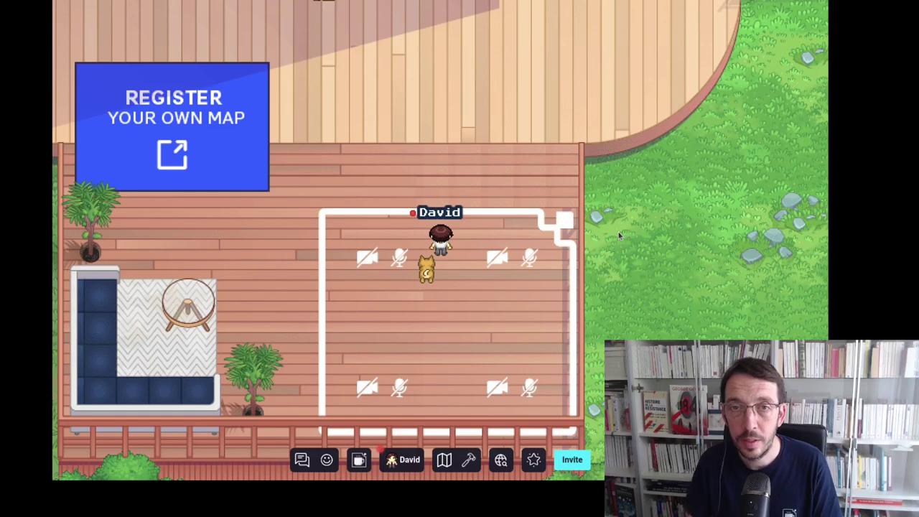
Walk the avatar out of the meeting room and up onto the deck near Astro
{"action": "key", "text": "Up"}
{"action": "key", "text": "Right"}
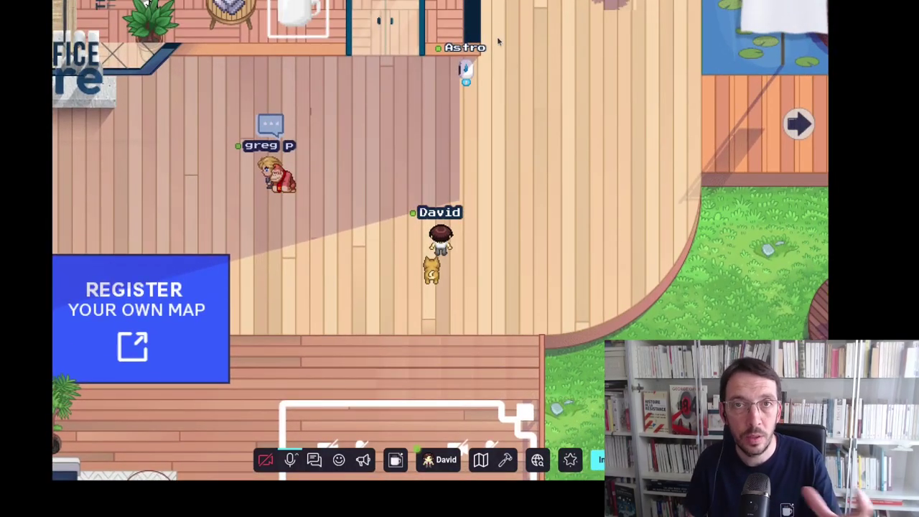
Summon the Astro bot and ask it 'Who is the CEO of WorkAdventure?'
{"action": "left_click", "coordinate": [466, 64]}
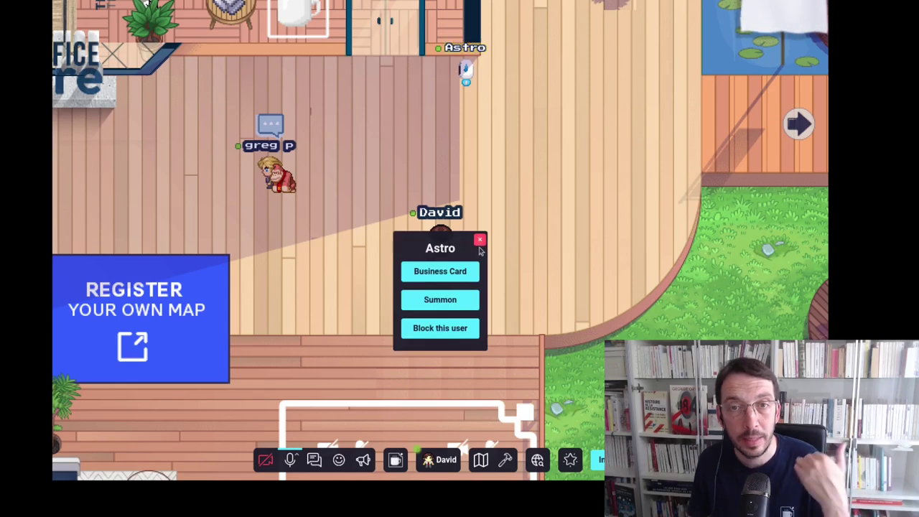
{"action": "left_click", "coordinate": [446, 297]}
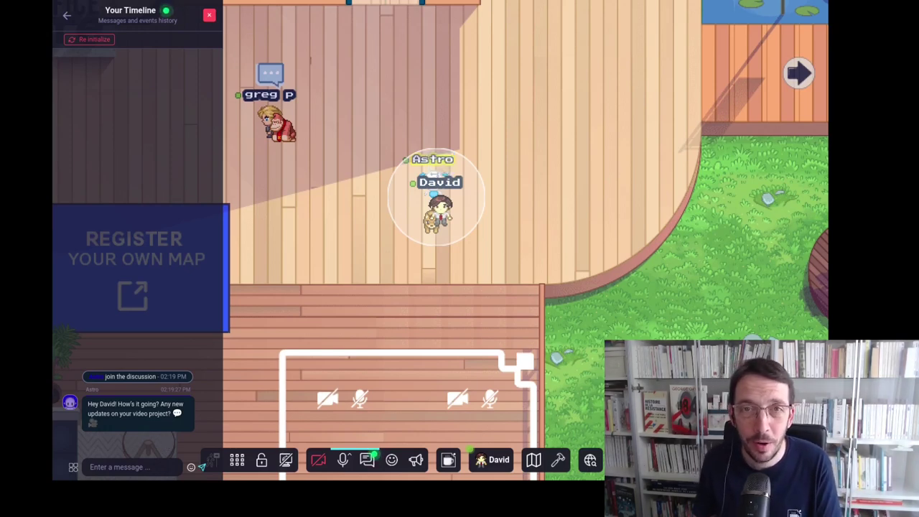
{"action": "left_click", "coordinate": [124, 467]}
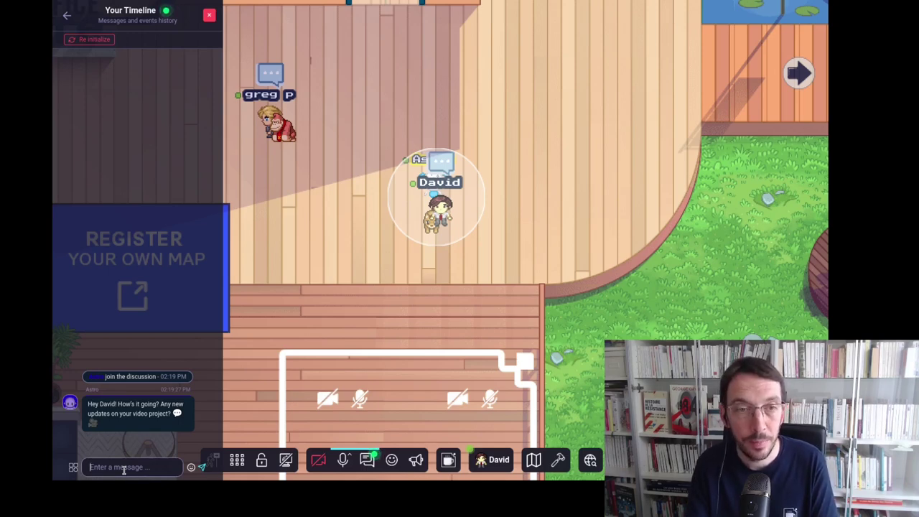
{"action": "type", "text": "Wh"}
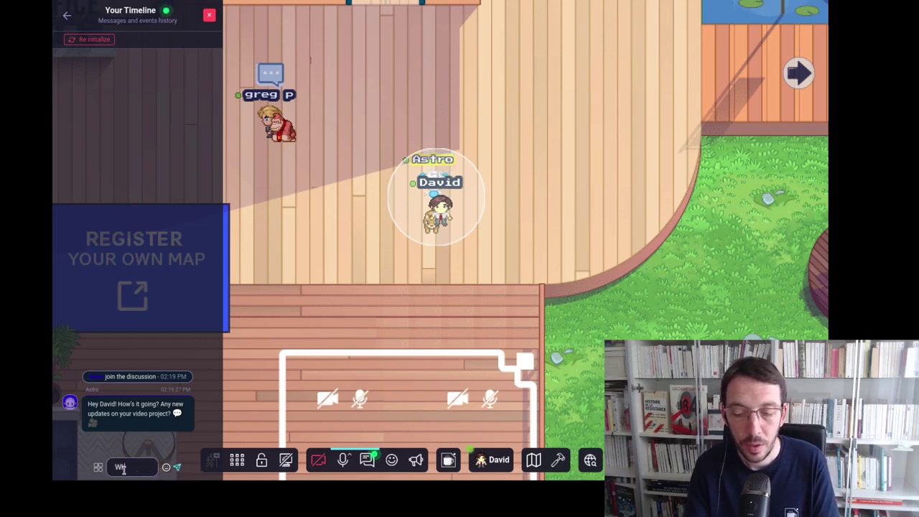
{"action": "type", "text": "o is the CEO of"}
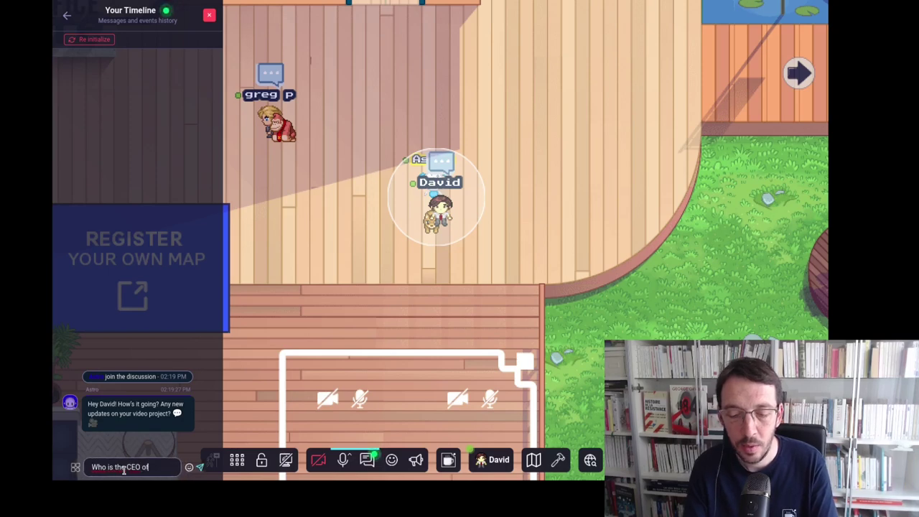
{"action": "type", "text": " WorkAdventure?"}
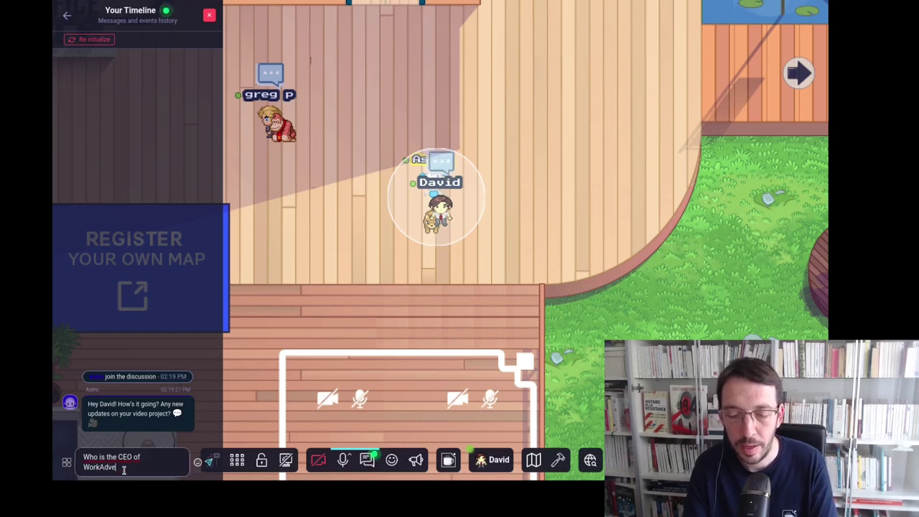
{"action": "key", "text": "Return"}
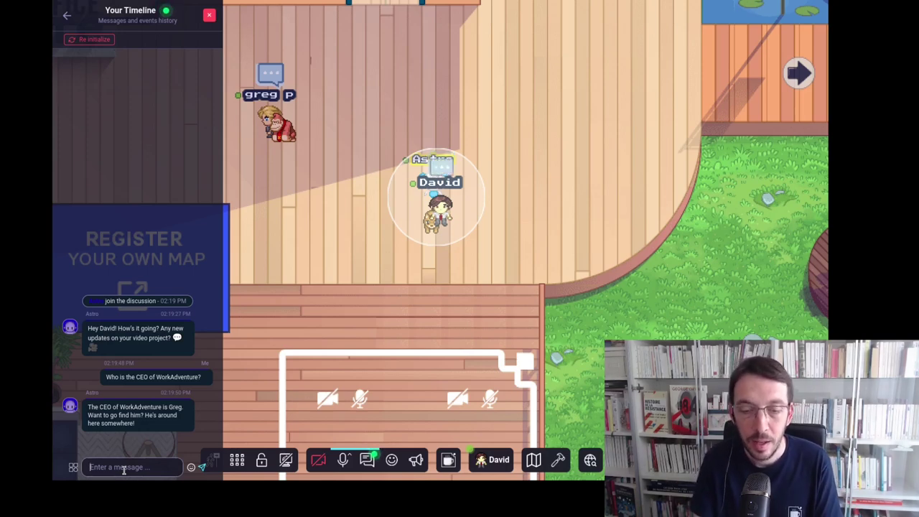
Ask Astro 'What do we have in the surroundings?' and draft 'Can you take me to the work desks?'
{"action": "type", "text": "What d"}
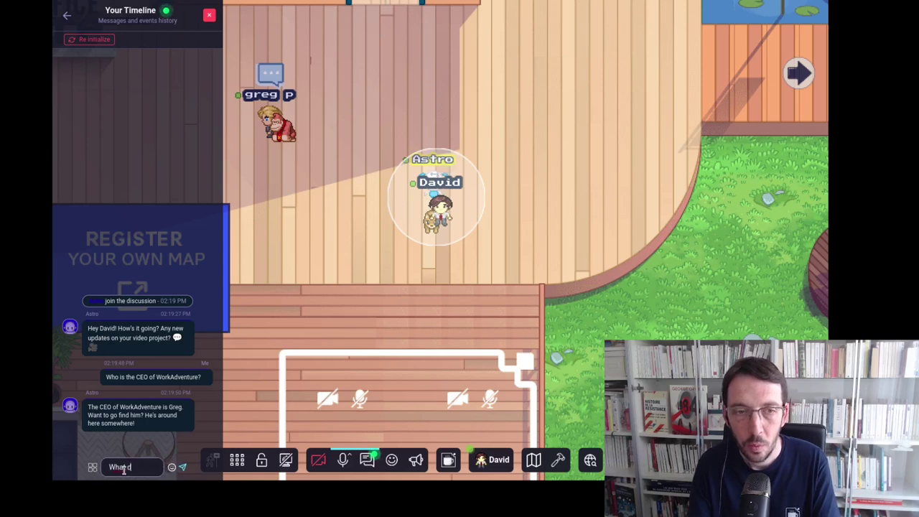
{"action": "type", "text": "o we have in"}
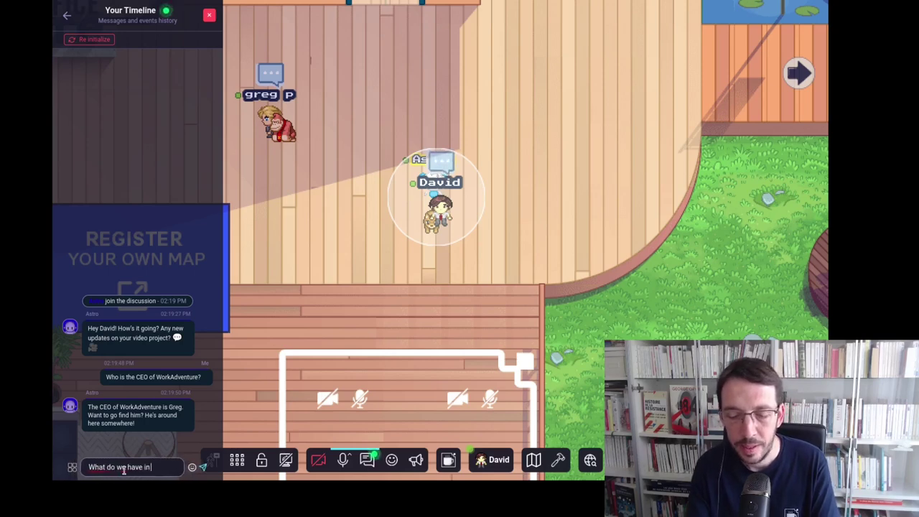
{"action": "type", "text": " the surroundings"}
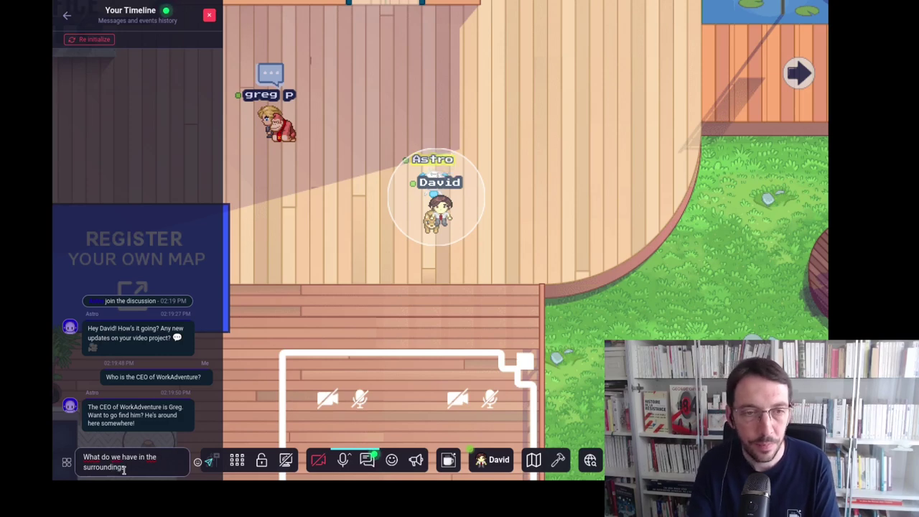
{"action": "type", "text": "?"}
{"action": "key", "text": "Return"}
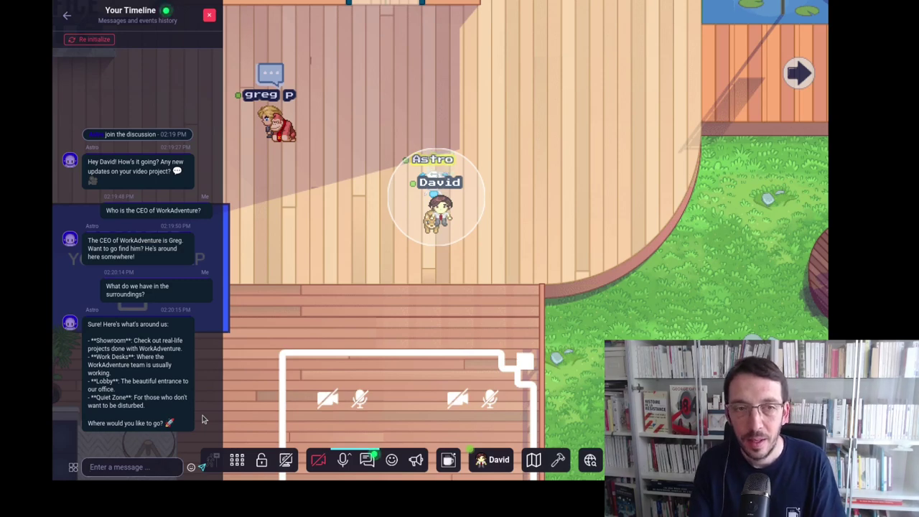
{"action": "type", "text": "Ca"}
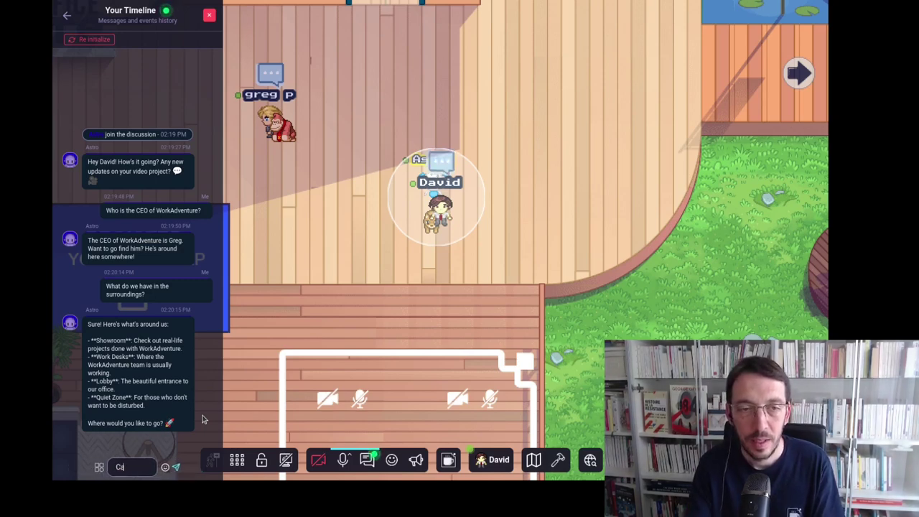
{"action": "type", "text": "n you"}
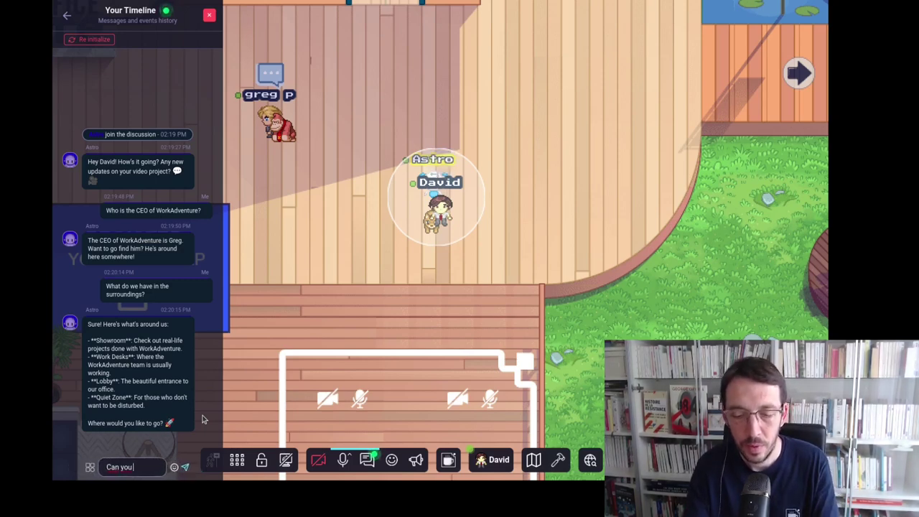
{"action": "type", "text": " take me to t"}
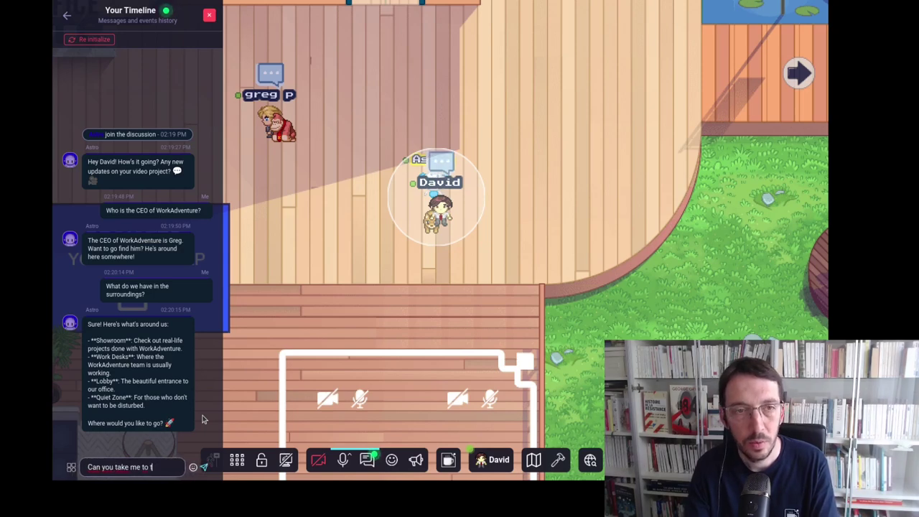
{"action": "type", "text": "he work desks"}
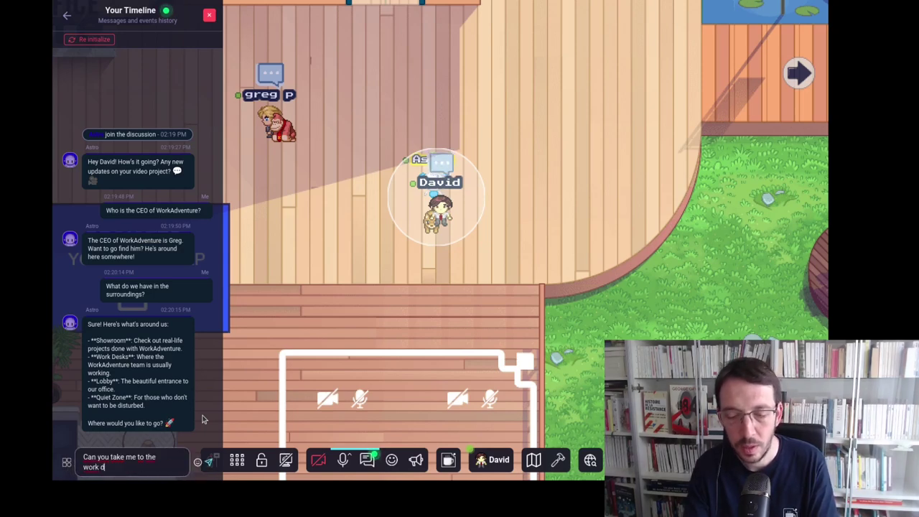
{"action": "type", "text": "?"}
Send the work-desks request, then ask Astro to send a colleague an apple pie recipe
{"action": "key", "text": "Return"}
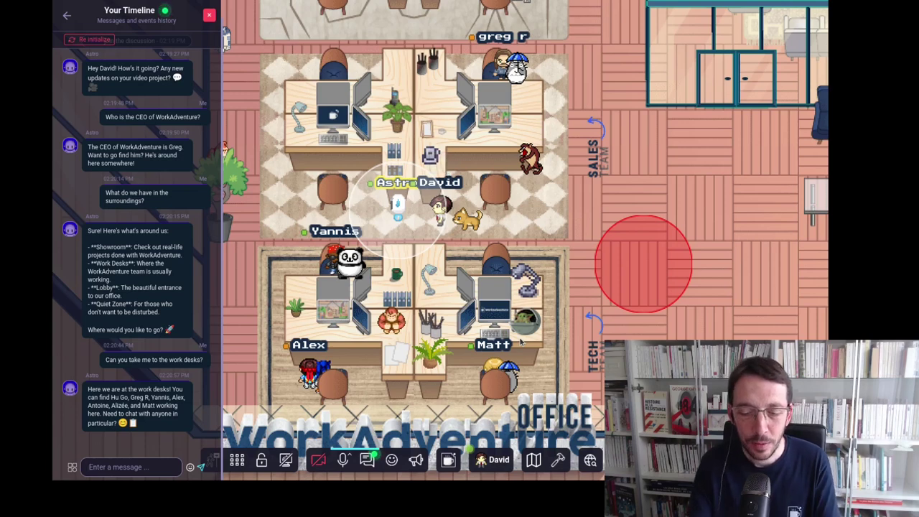
{"action": "type", "text": "Can you se"}
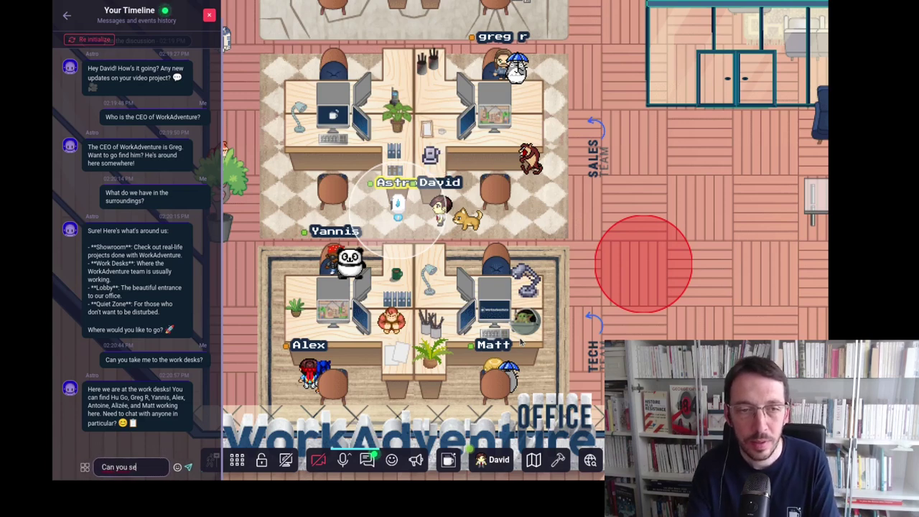
{"action": "type", "text": "nd the r"}
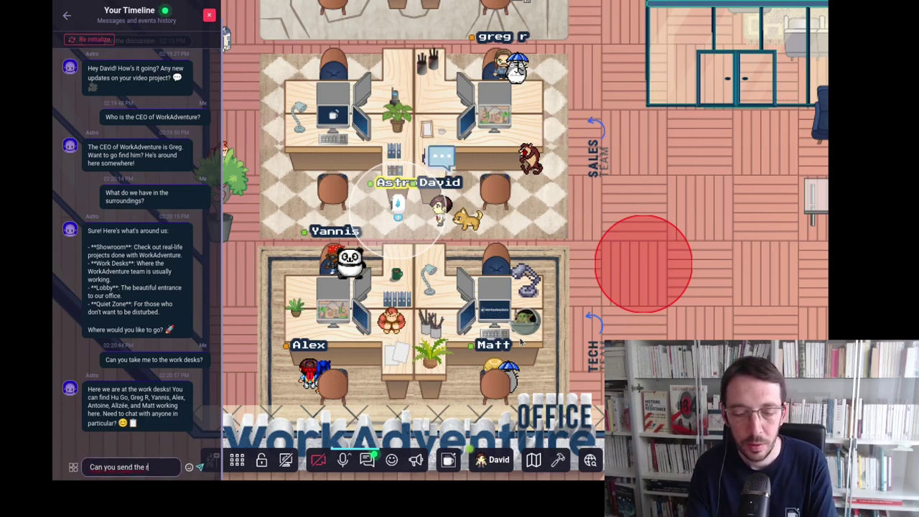
{"action": "type", "text": "ecipe of an"}
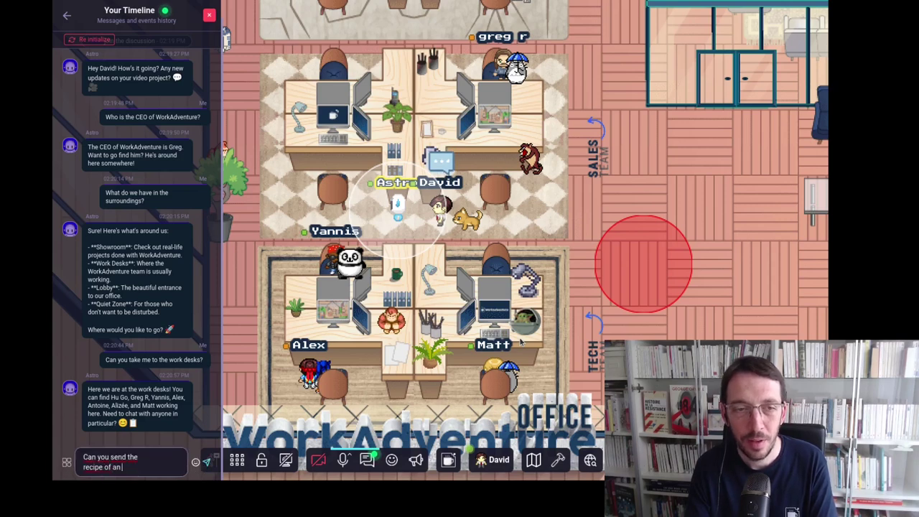
{"action": "type", "text": " apple pie to Alex?"}
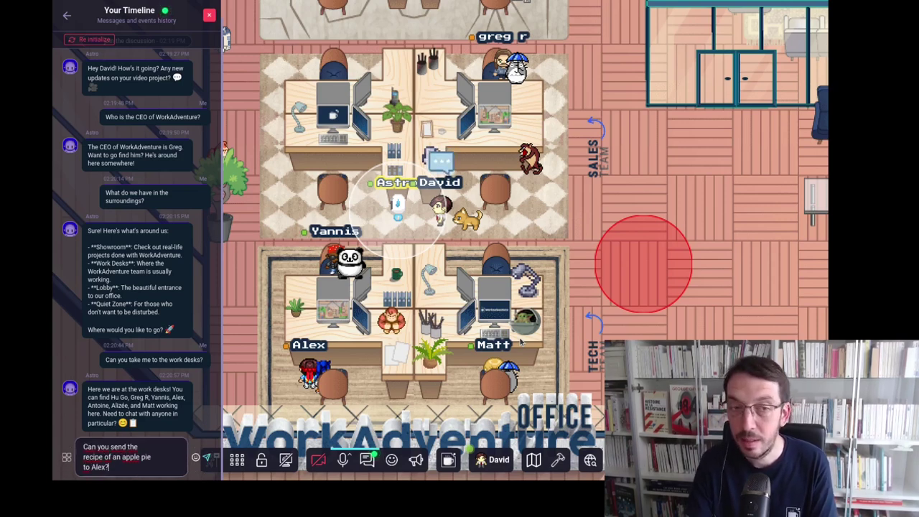
{"action": "key", "text": "Return"}
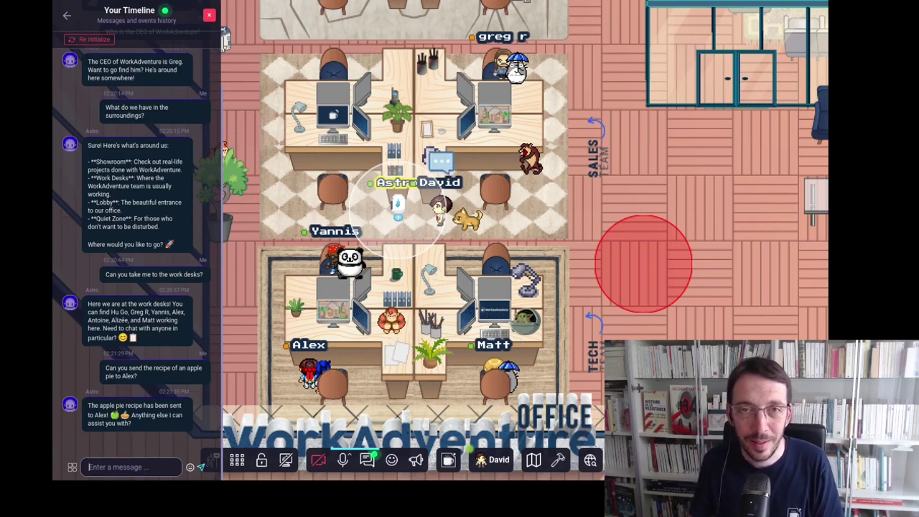
Walk the avatar left and down to the colleague's desk by the WorkAdventure Office sign
{"action": "key", "text": "Left"}
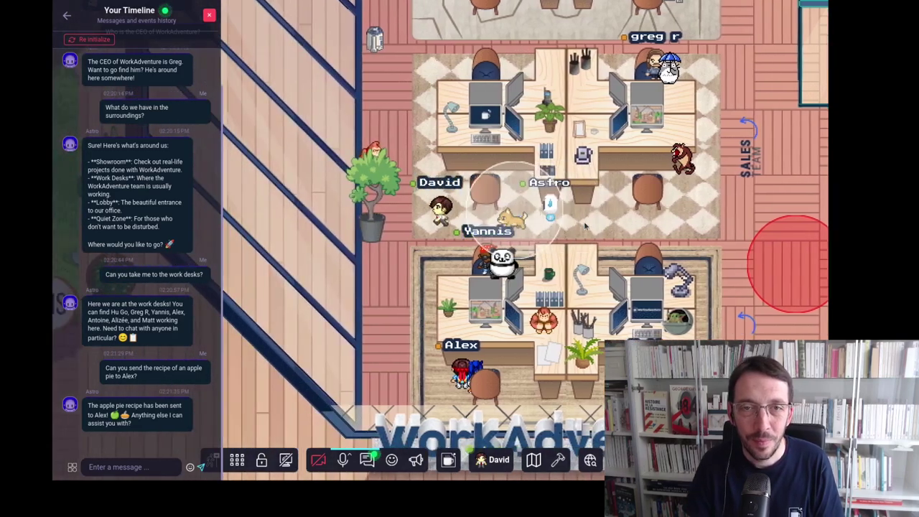
{"action": "key", "text": "Down"}
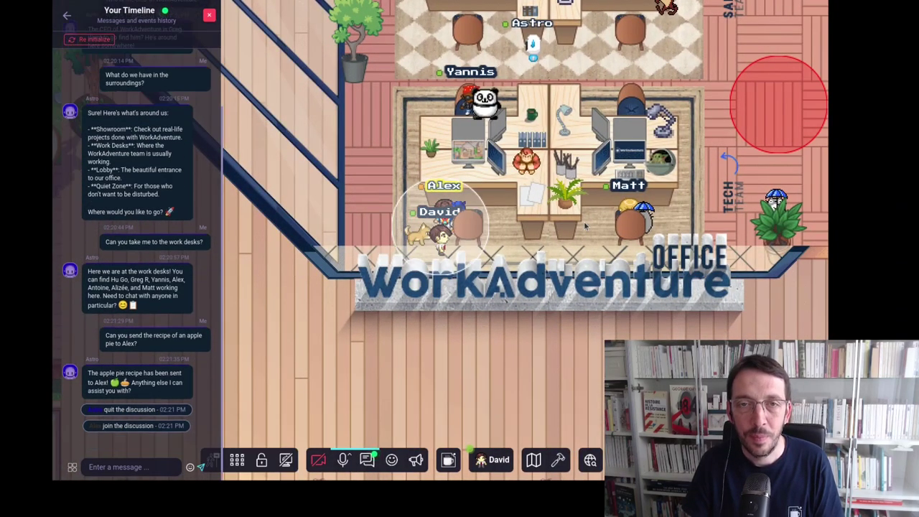
{"action": "key", "text": "Up"}
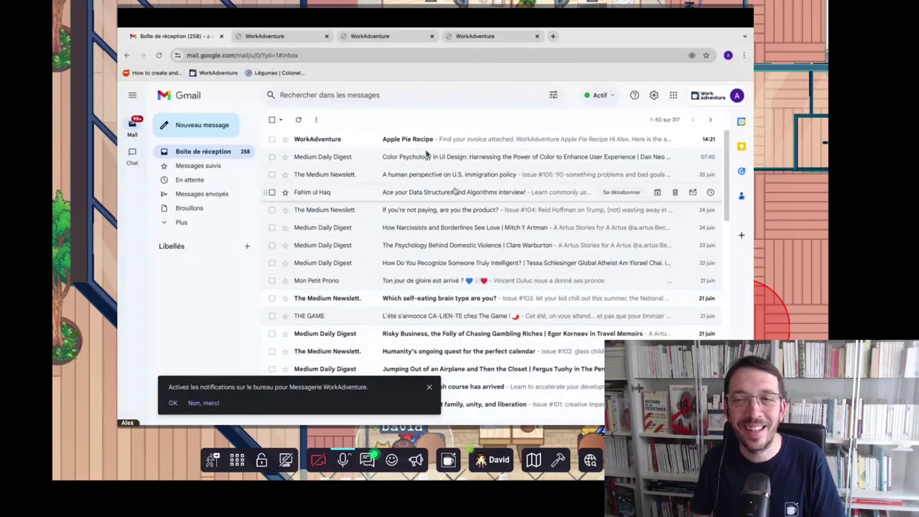
Read the Apple Pie Recipe email, then shrink the shared screen to a thumbnail
{"action": "left_click", "coordinate": [462, 142]}
{"action": "scroll", "coordinate": [577, 259], "scroll_direction": "down", "scroll_amount": 2}
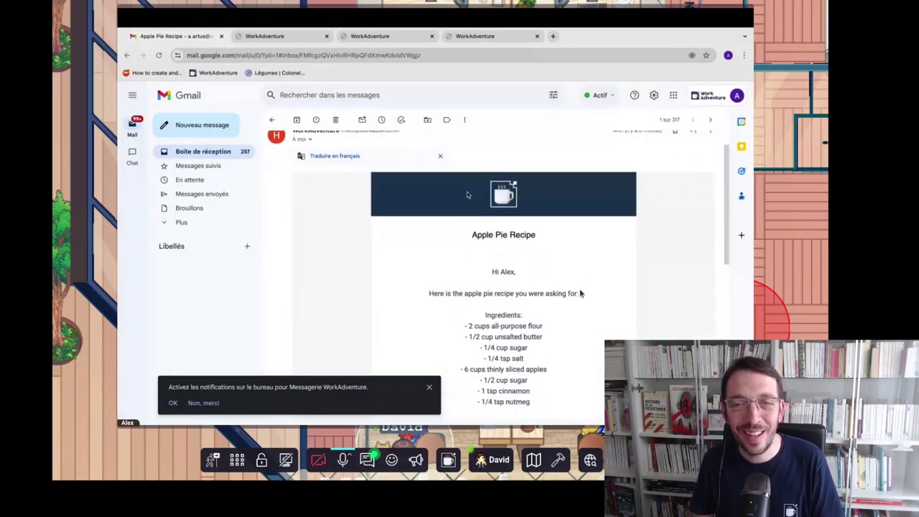
{"action": "scroll", "coordinate": [580, 293], "scroll_direction": "down", "scroll_amount": 1}
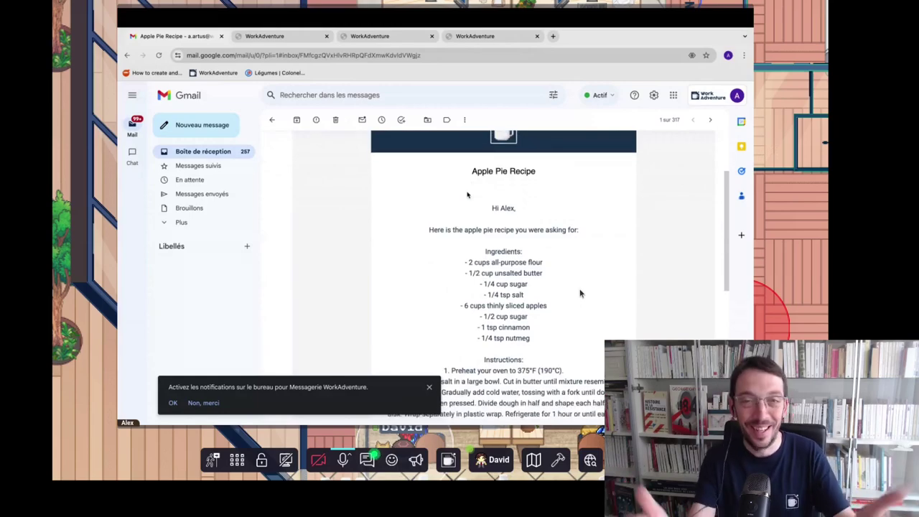
{"action": "left_click", "coordinate": [593, 343]}
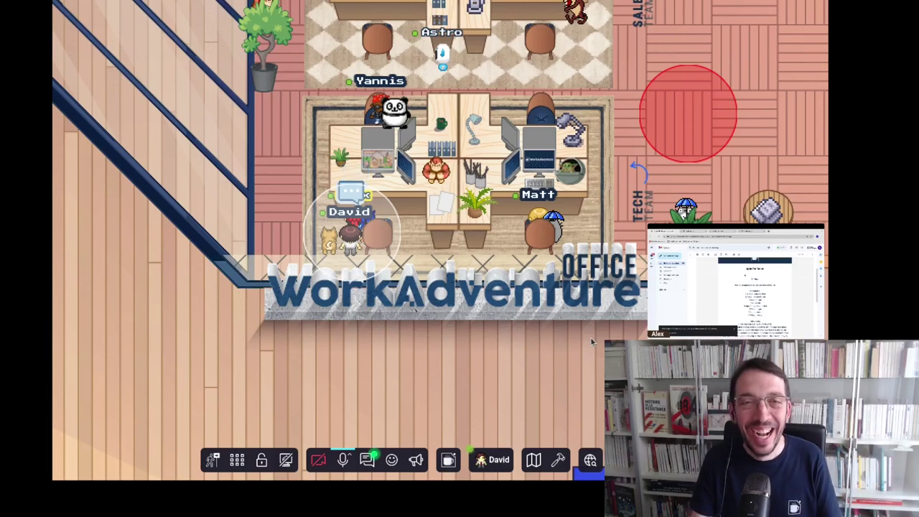
Walk up to the team desks, view the CEO's business card, and close it
{"action": "key", "text": "Up"}
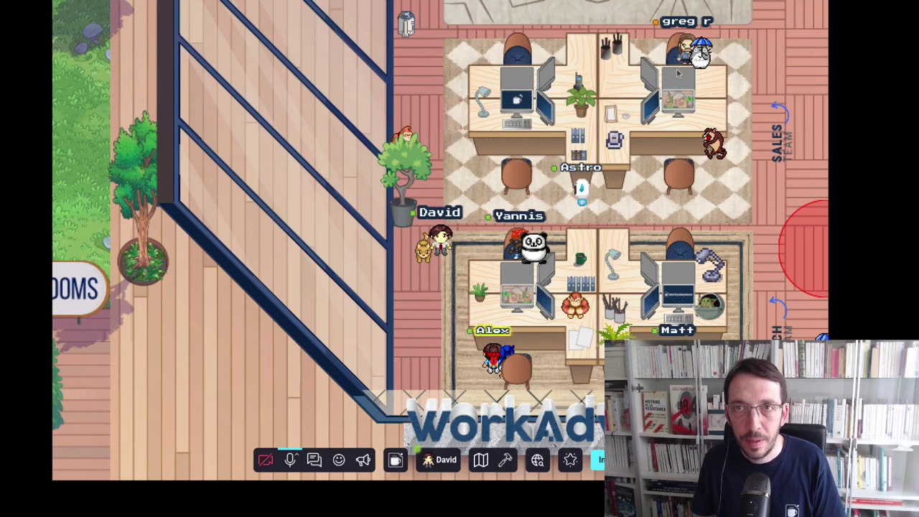
{"action": "left_click", "coordinate": [685, 46]}
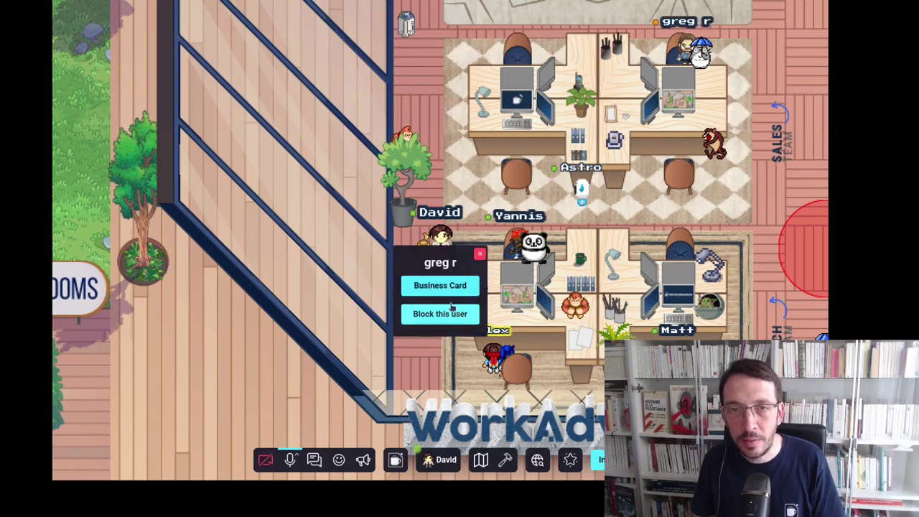
{"action": "left_click", "coordinate": [430, 284]}
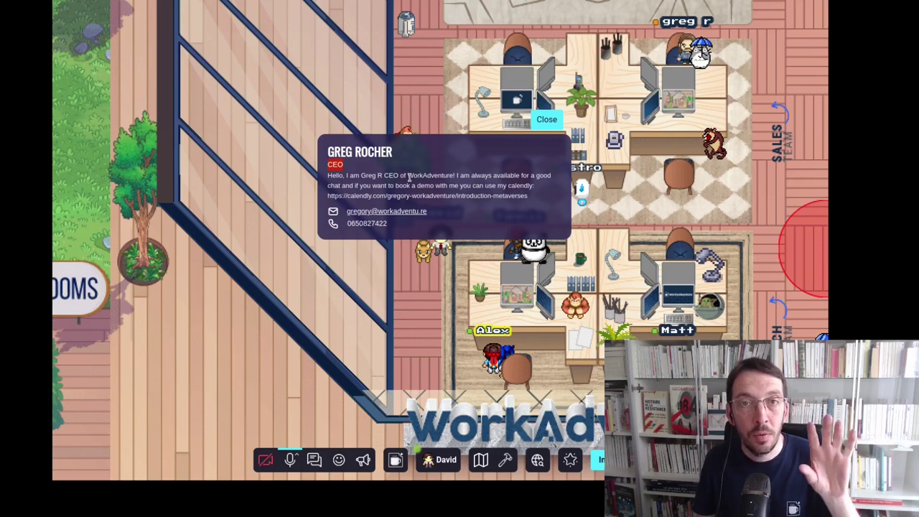
{"action": "left_click", "coordinate": [546, 119]}
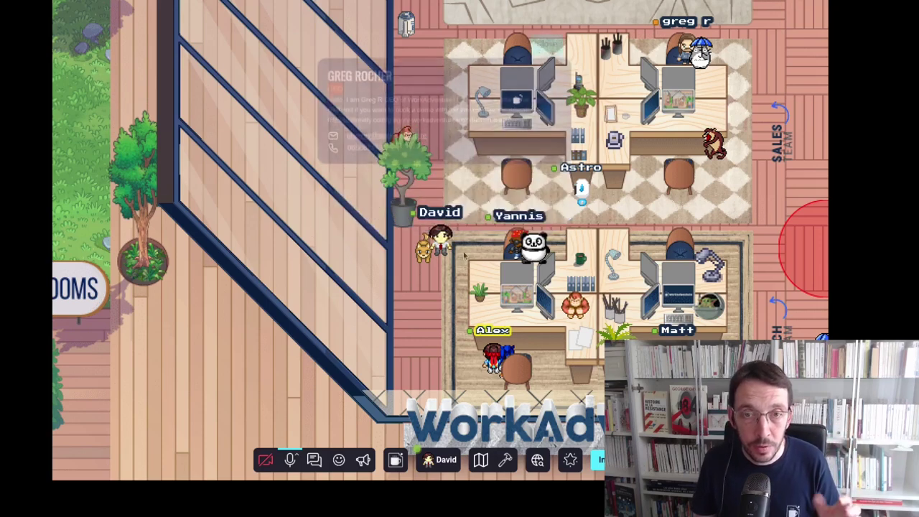
{"action": "left_click", "coordinate": [395, 459]}
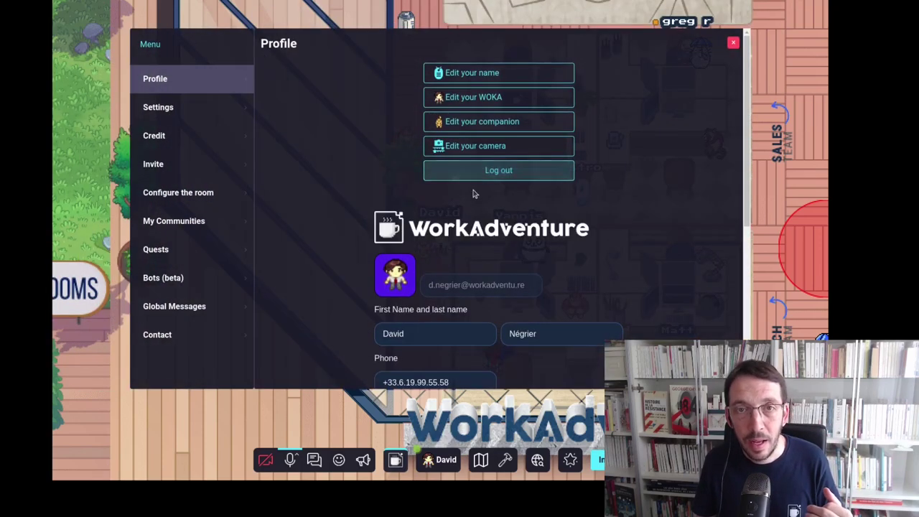
{"action": "scroll", "coordinate": [564, 258], "scroll_direction": "down", "scroll_amount": 4}
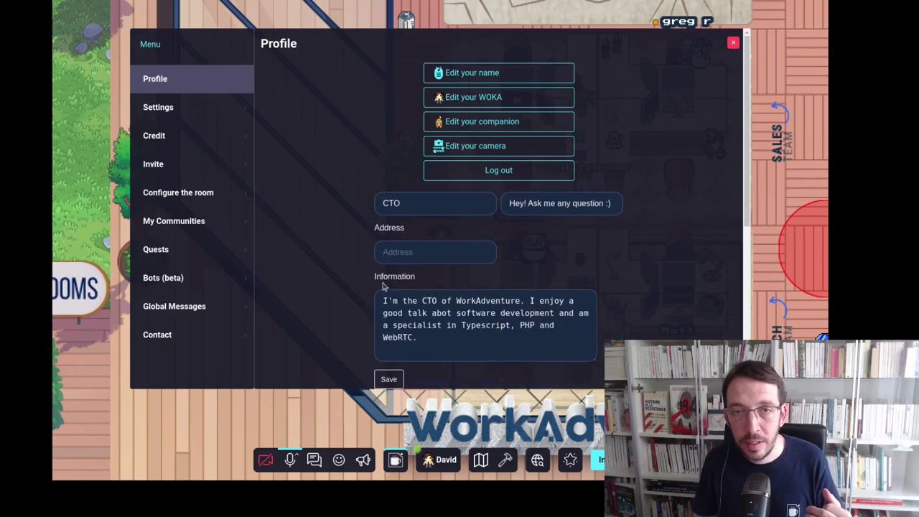
{"action": "left_click_drag", "start_coordinate": [384, 301], "coordinate": [473, 371]}
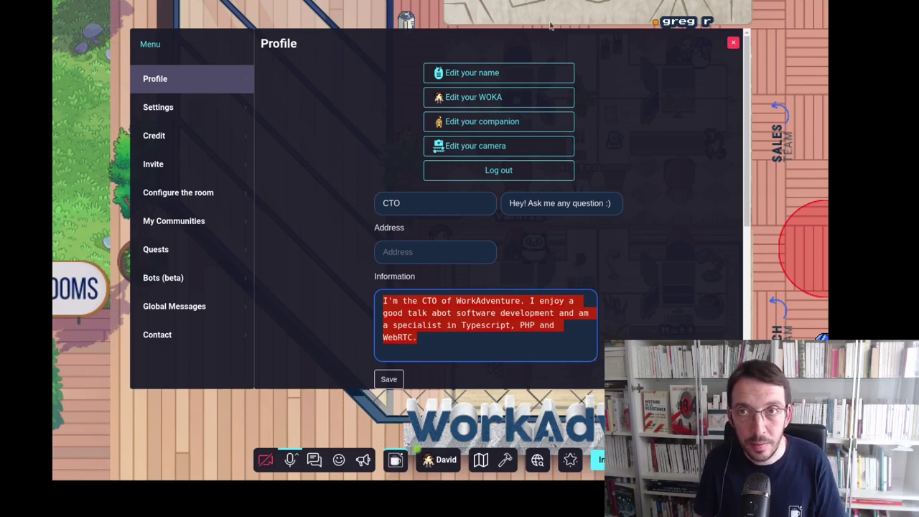
{"action": "left_click", "coordinate": [733, 42]}
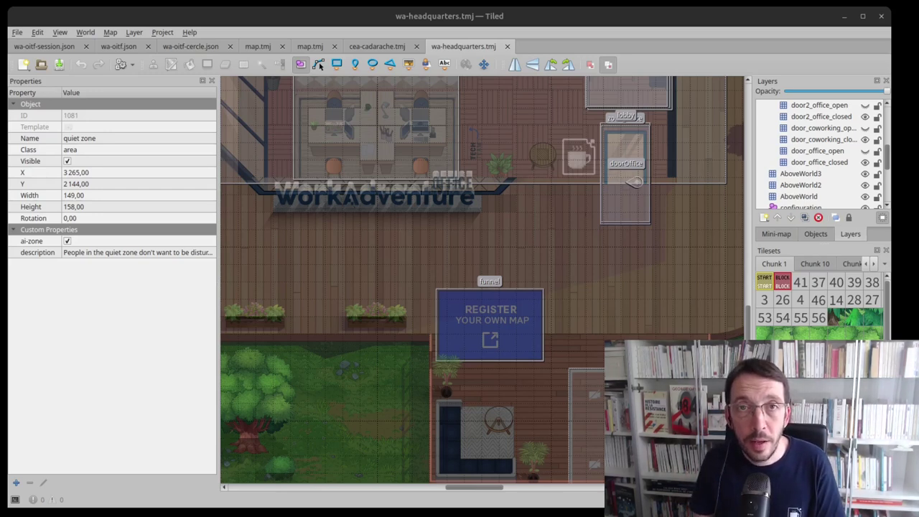
In Tiled, scroll the wa-headquarters map up and select the work desks area
{"action": "left_click", "coordinate": [511, 16]}
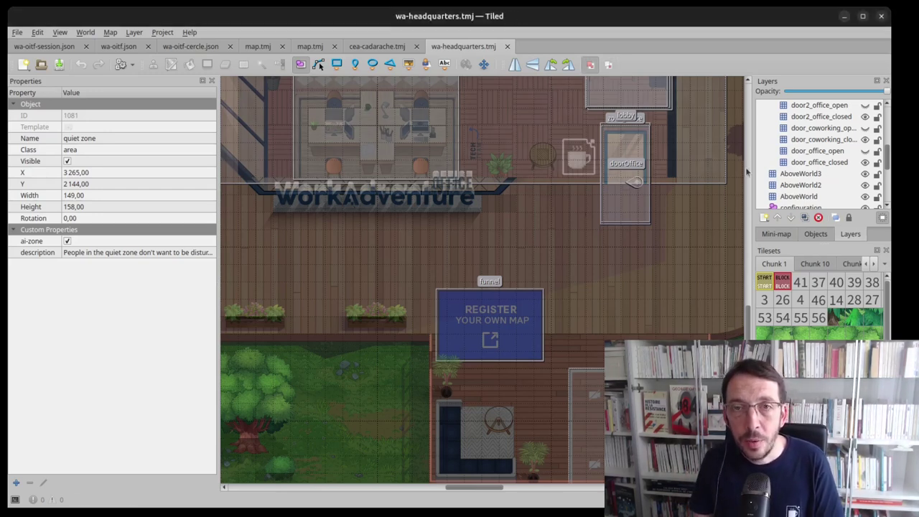
{"action": "scroll", "coordinate": [552, 302], "scroll_direction": "up", "scroll_amount": 5}
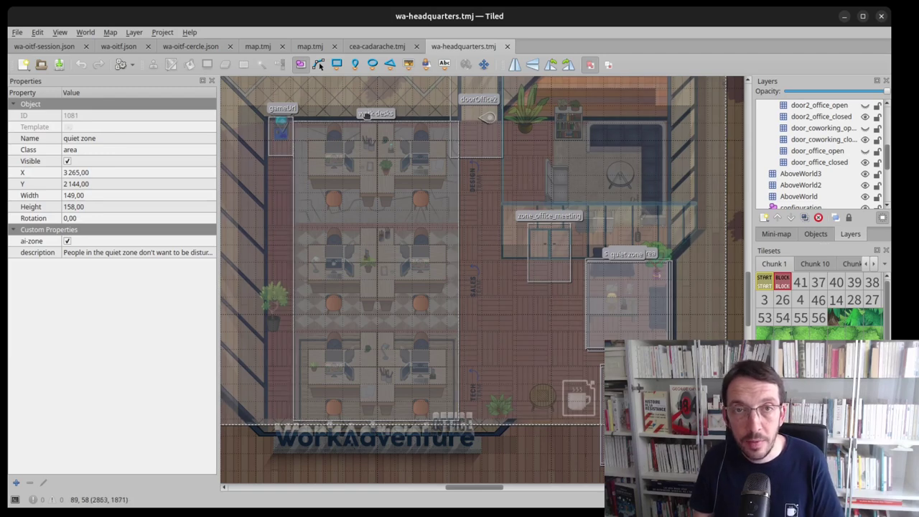
{"action": "left_click", "coordinate": [383, 120]}
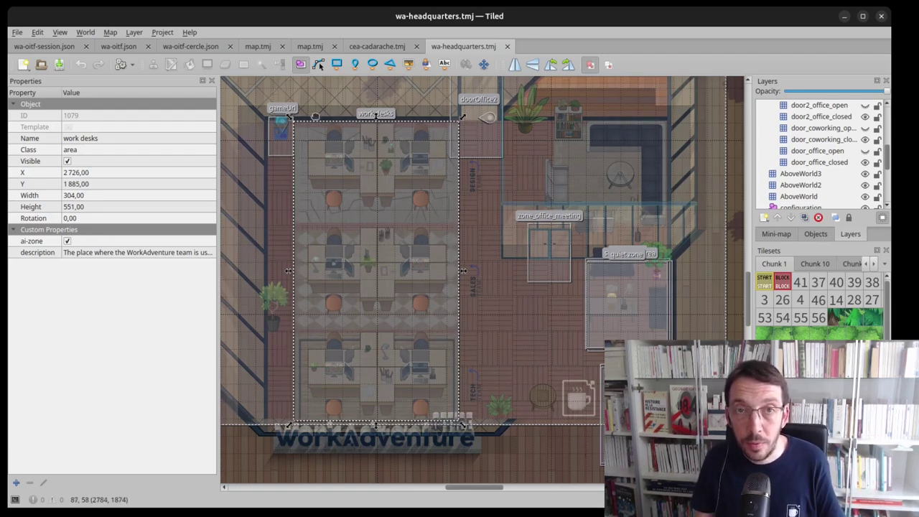
Open the work desks area's full description text, then close it
{"action": "double_click", "coordinate": [137, 254]}
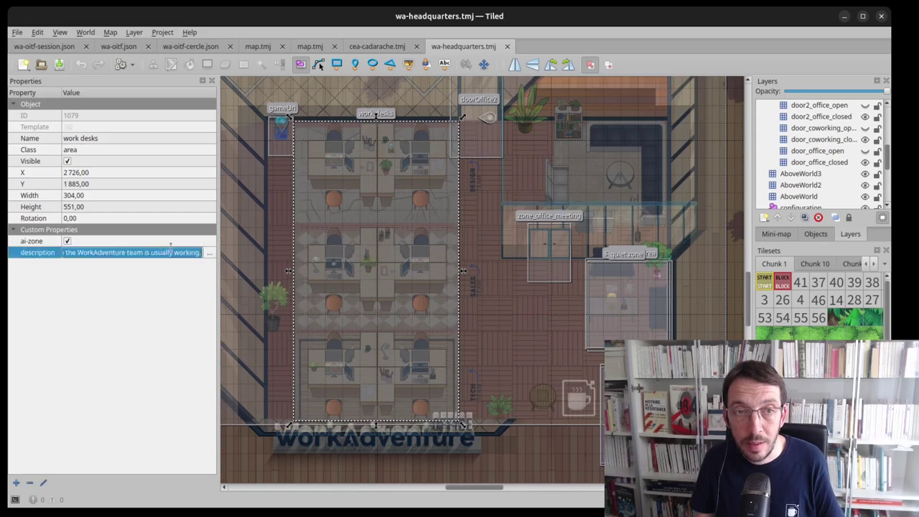
{"action": "left_click", "coordinate": [210, 253]}
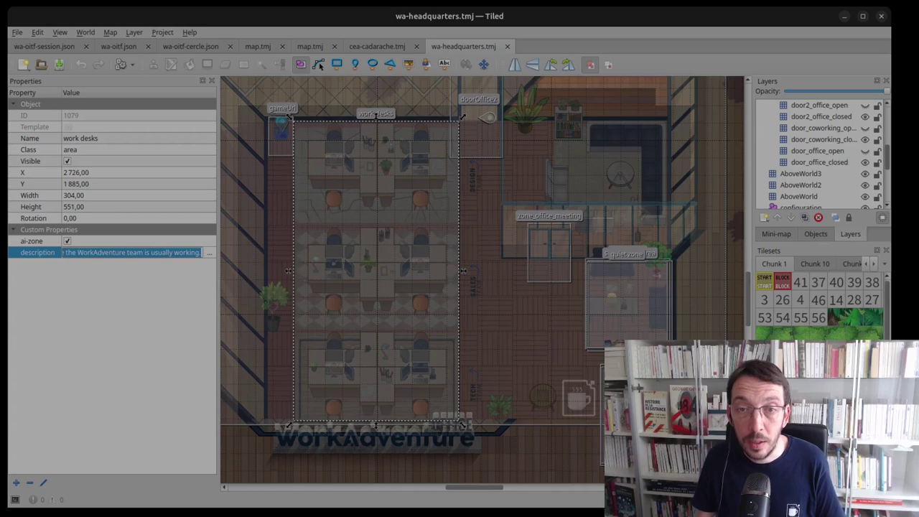
{"action": "key", "text": "Escape"}
Select the quiet zone area and open its full description text
{"action": "left_click", "coordinate": [615, 287]}
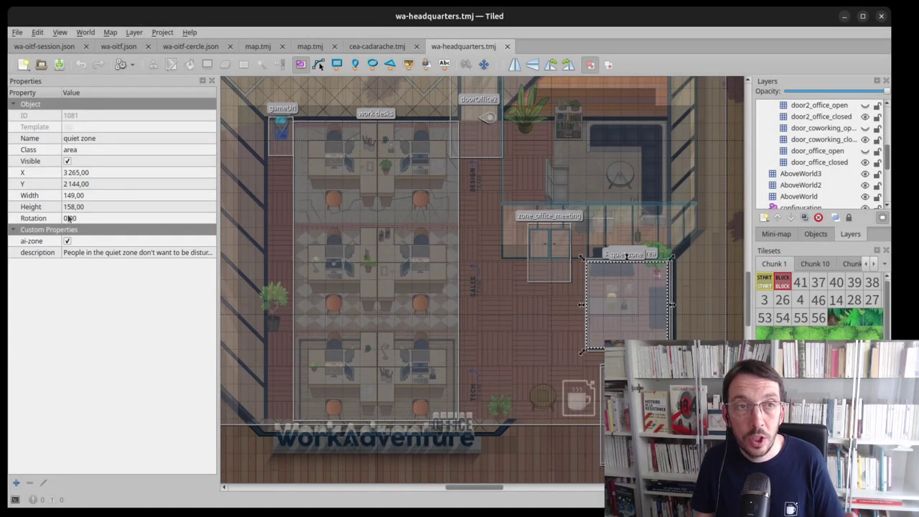
{"action": "left_click", "coordinate": [127, 252]}
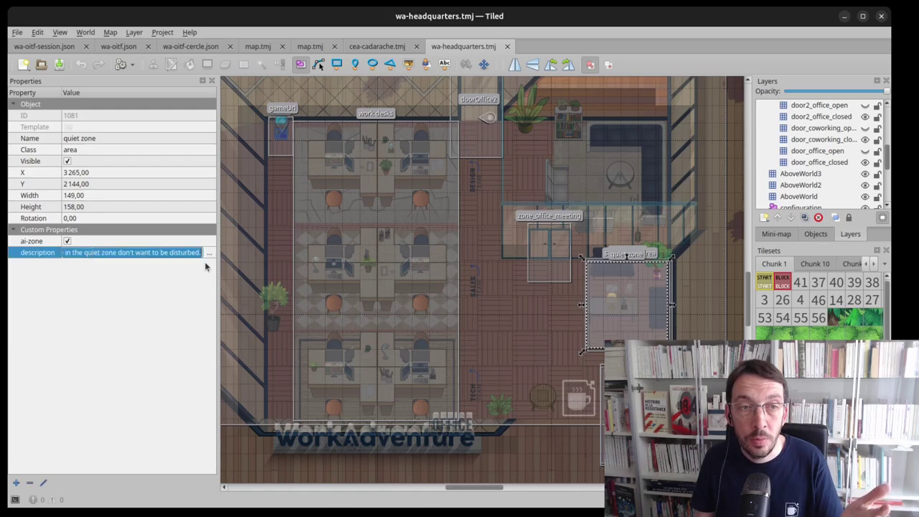
{"action": "left_click", "coordinate": [210, 253]}
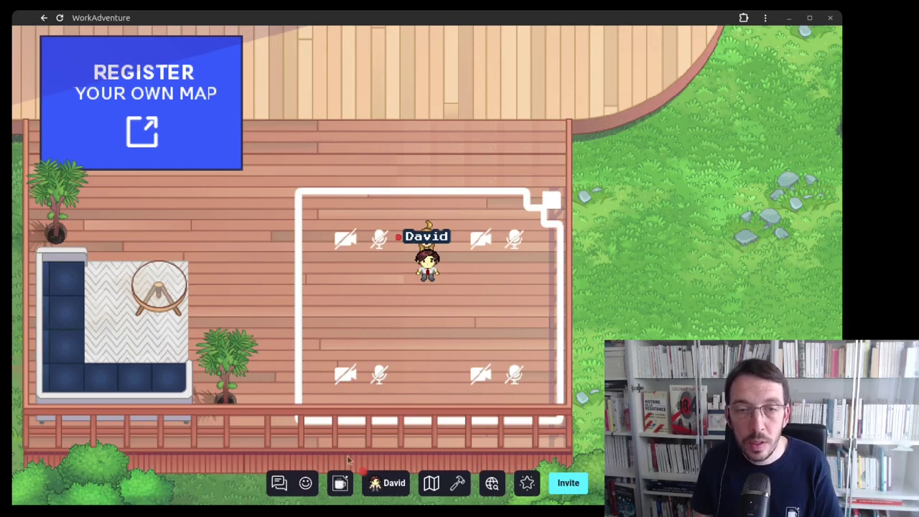
Open the main menu and go to the Bots (beta) list
{"action": "left_click", "coordinate": [342, 483]}
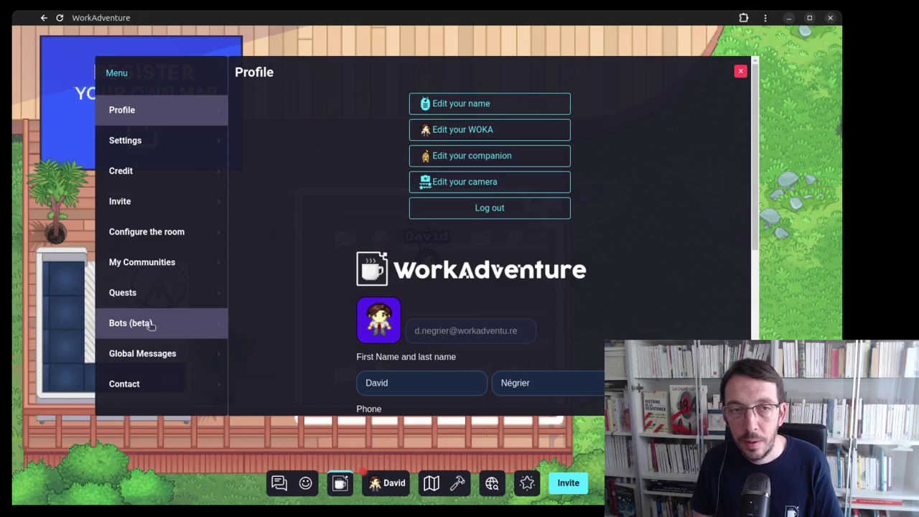
{"action": "left_click", "coordinate": [159, 322]}
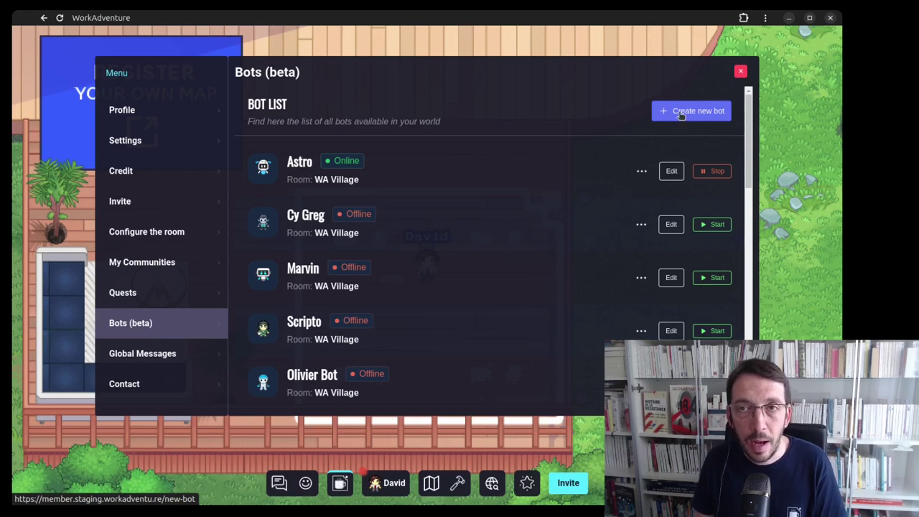
Create a new bot named 'Bob the alien'
{"action": "left_click", "coordinate": [679, 114]}
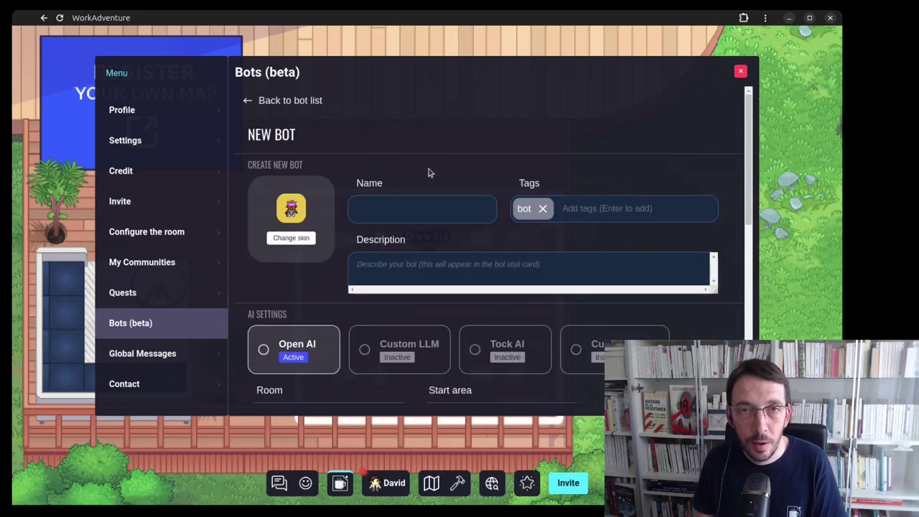
{"action": "left_click", "coordinate": [423, 204]}
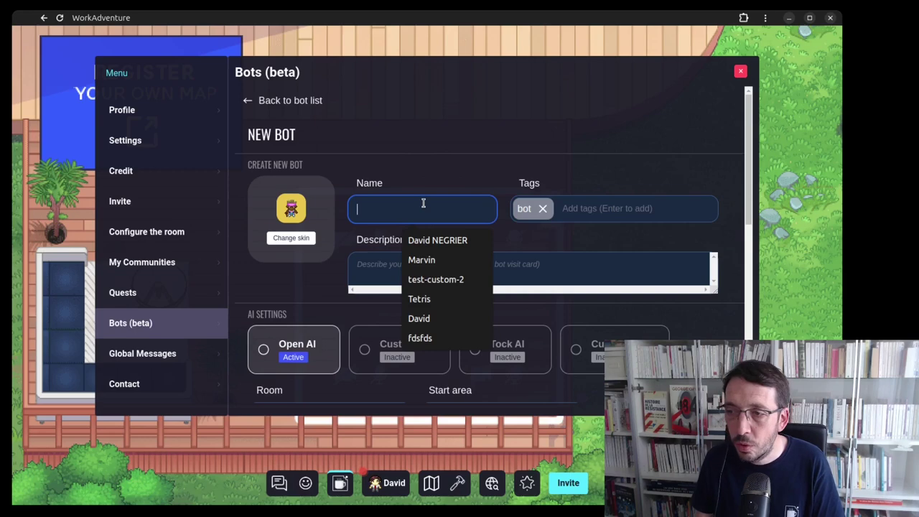
{"action": "type", "text": "B"}
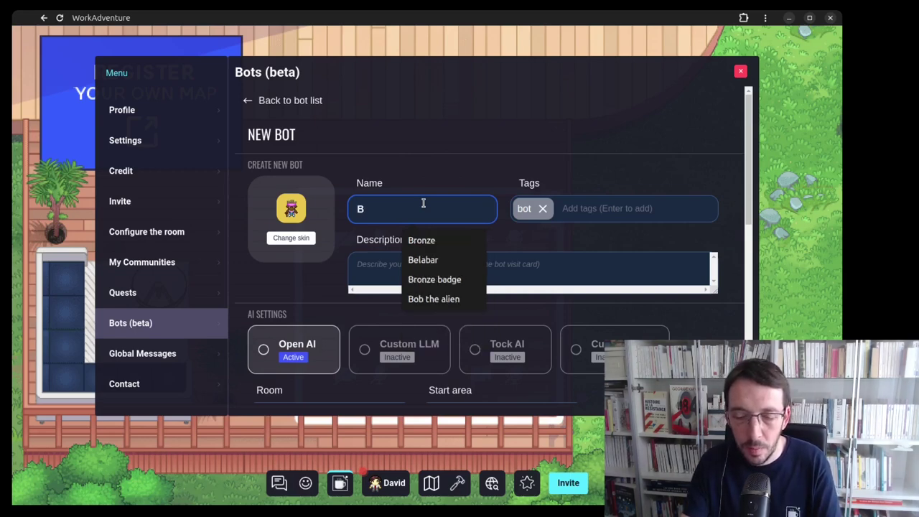
{"action": "type", "text": "ob the alien"}
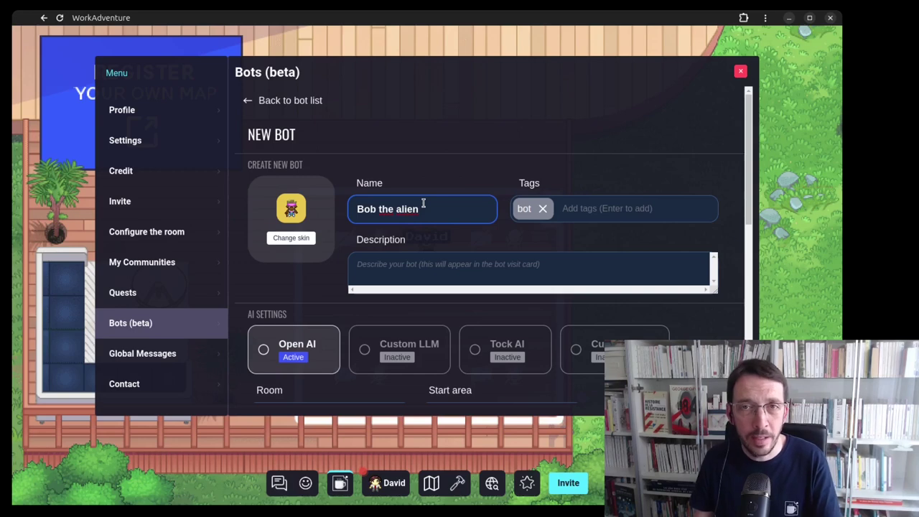
Give the bot a new character sprite and set its start area to bot-start-zone
{"action": "left_click", "coordinate": [305, 241]}
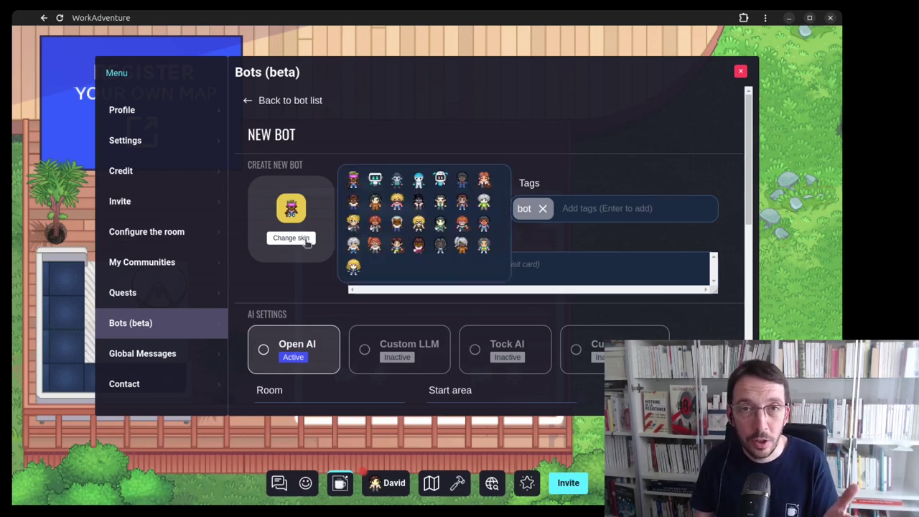
{"action": "left_click", "coordinate": [397, 181]}
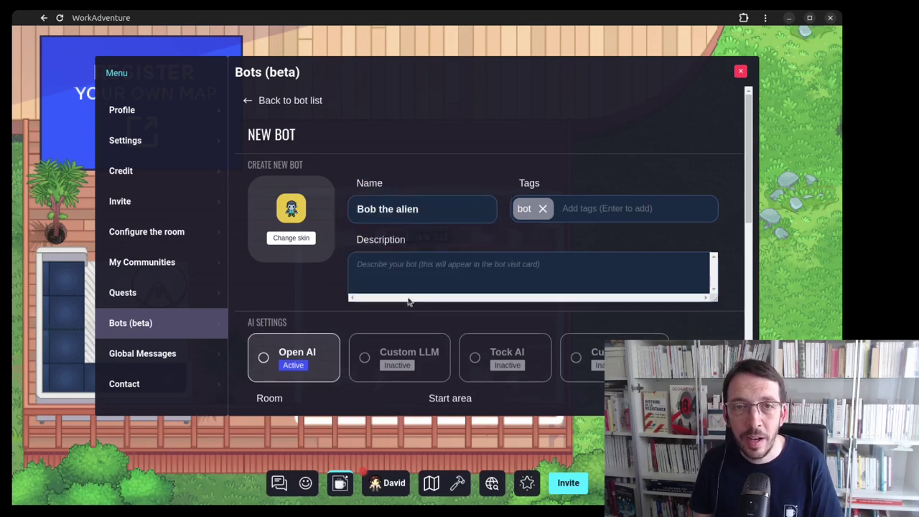
{"action": "scroll", "coordinate": [303, 298], "scroll_direction": "down", "scroll_amount": 1}
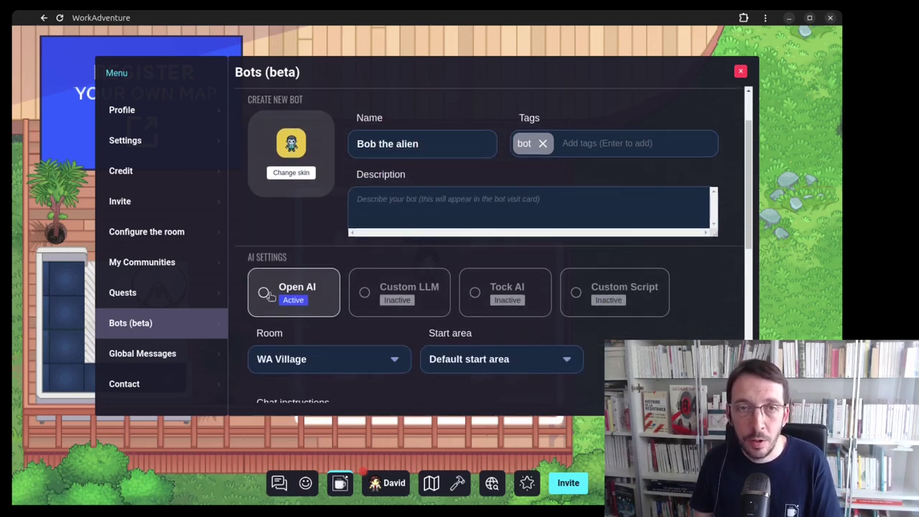
{"action": "scroll", "coordinate": [416, 291], "scroll_direction": "down", "scroll_amount": 2}
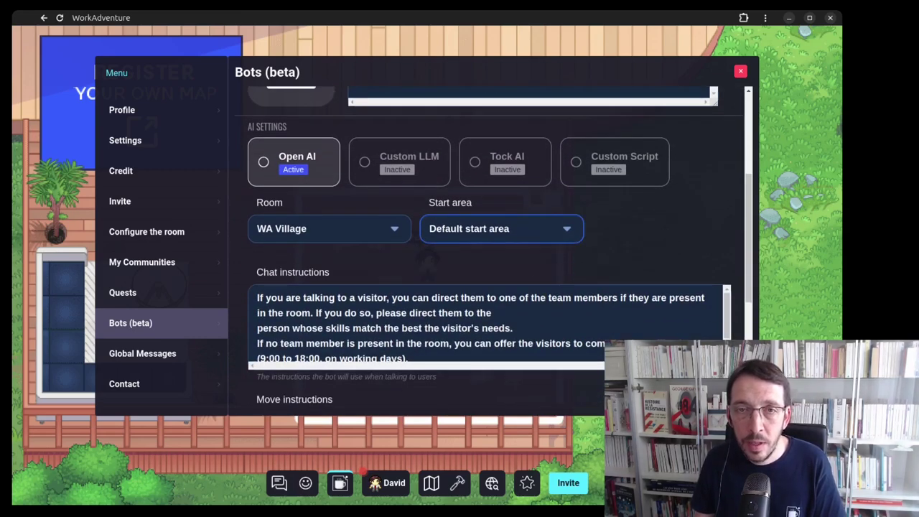
{"action": "left_click", "coordinate": [479, 274]}
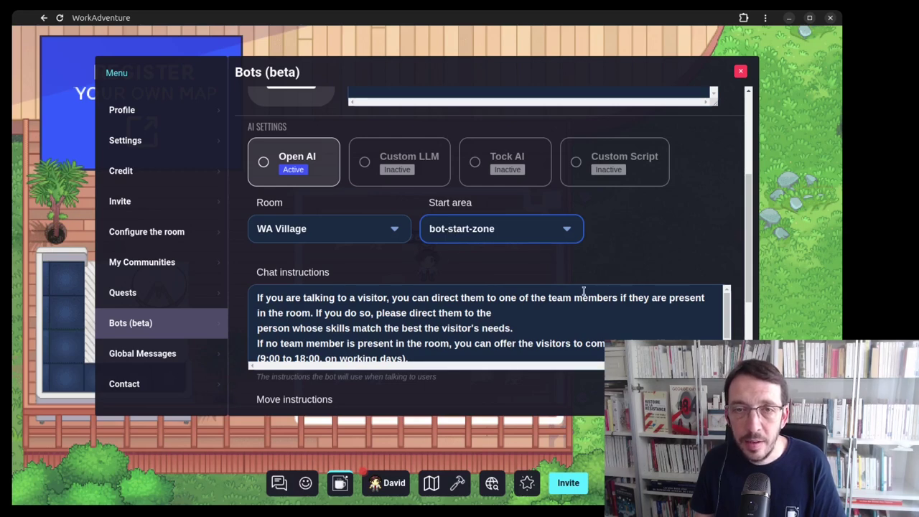
{"action": "left_click", "coordinate": [517, 297]}
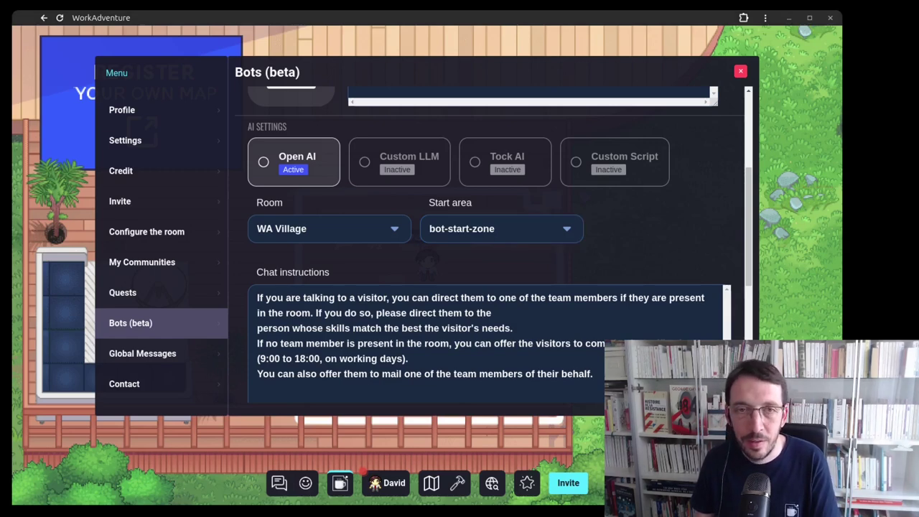
Replace the chat instructions with the alien-from-Mars prompt and remove its blank first line
{"action": "key", "text": "ctrl+a"}
{"action": "key", "text": "ctrl+v"}
{"action": "left_click", "coordinate": [275, 264]}
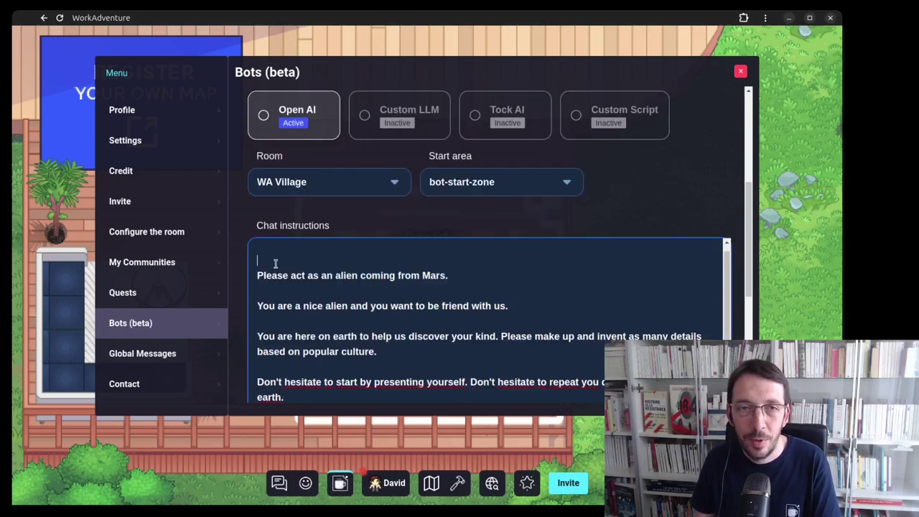
{"action": "key", "text": "Delete"}
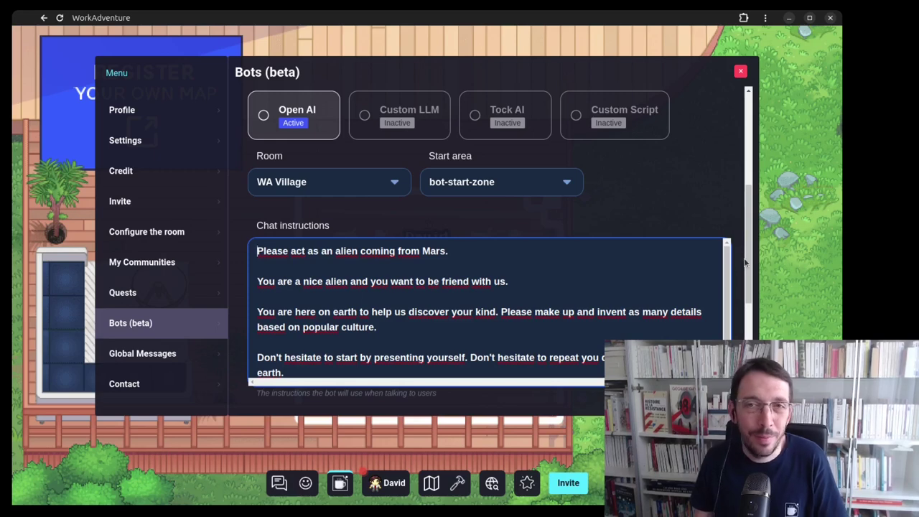
{"action": "scroll", "coordinate": [746, 262], "scroll_direction": "down", "scroll_amount": 3}
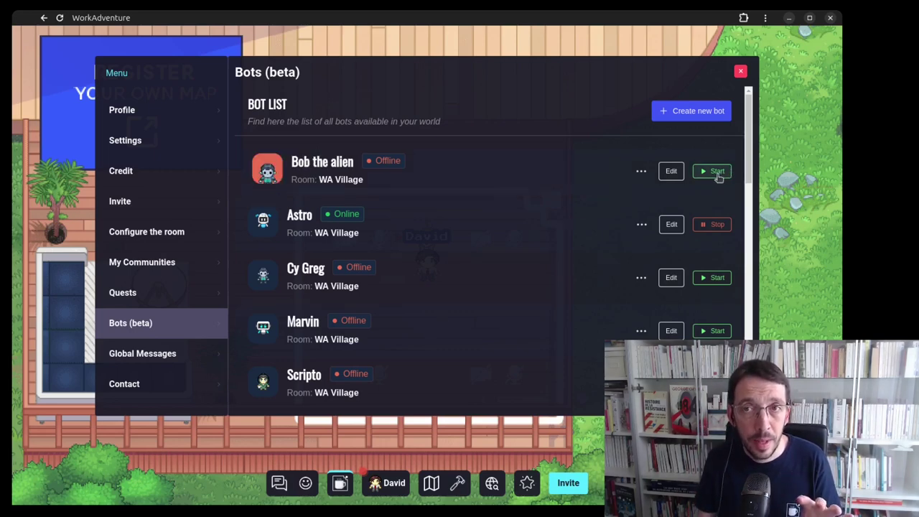
Start Bob the alien from the bot list and close the bot menu
{"action": "left_click", "coordinate": [716, 173]}
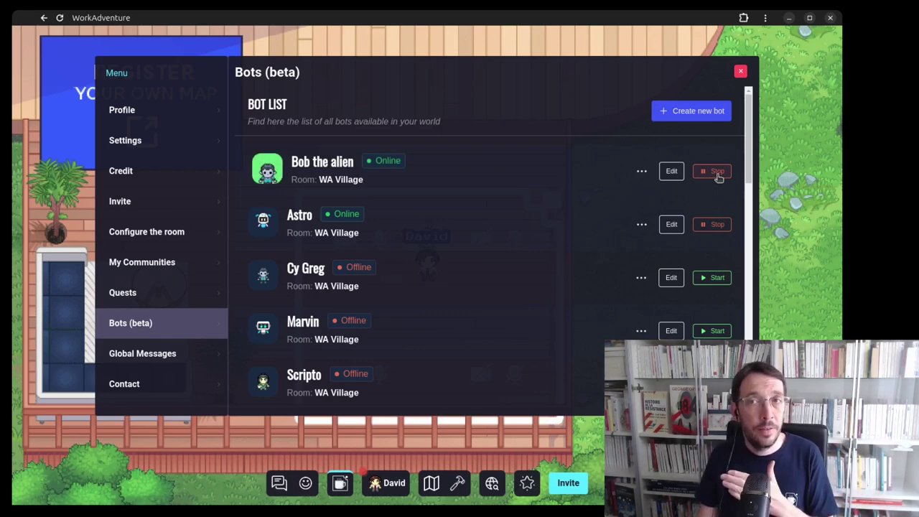
{"action": "left_click", "coordinate": [742, 73]}
Walk the avatar up and left to stand beside Bob the alien
{"action": "key", "text": "Up"}
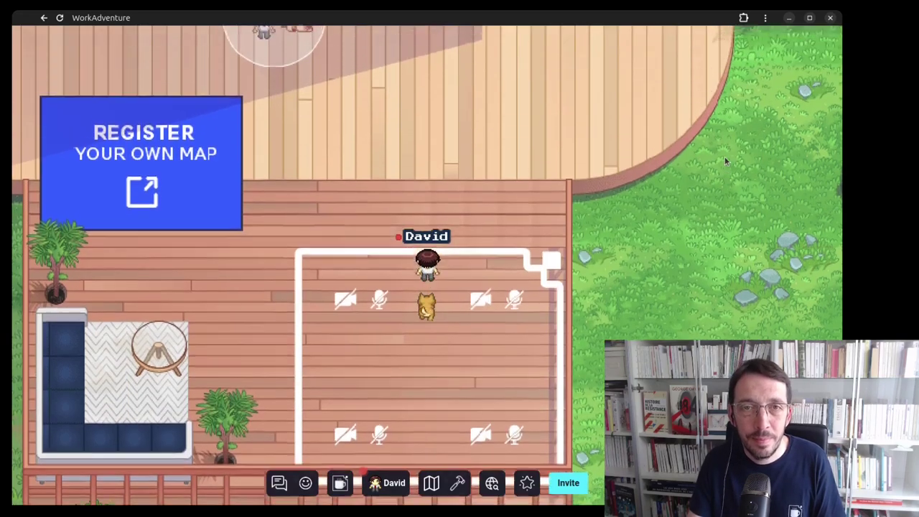
{"action": "key", "text": "Up"}
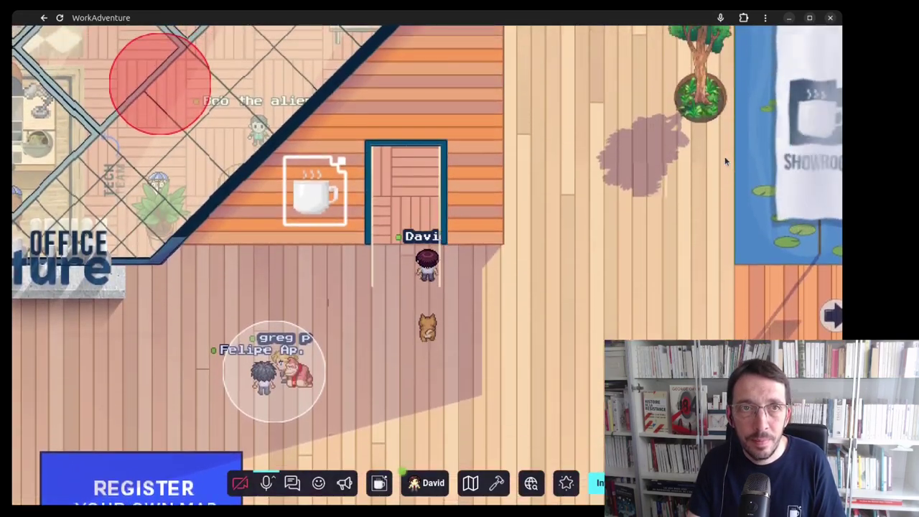
{"action": "key", "text": "Up"}
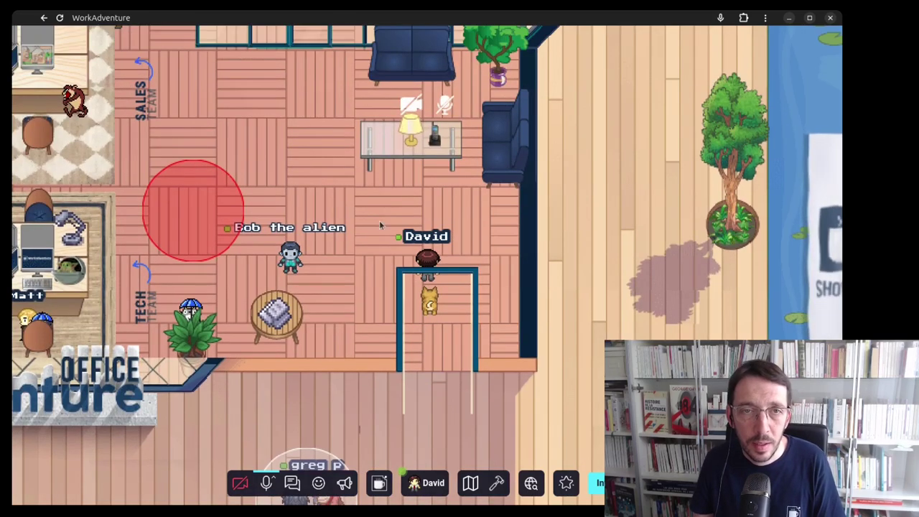
{"action": "key", "text": "Down"}
{"action": "key", "text": "Left"}
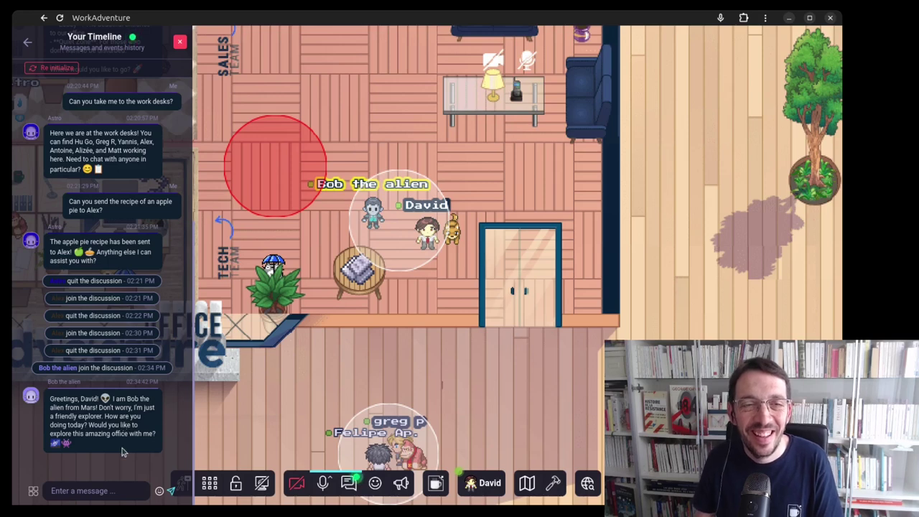
Send Bob the alien the chat message 'How did you come here?'
{"action": "left_click", "coordinate": [104, 493]}
{"action": "type", "text": "W"}
{"action": "key", "text": "BackSpace"}
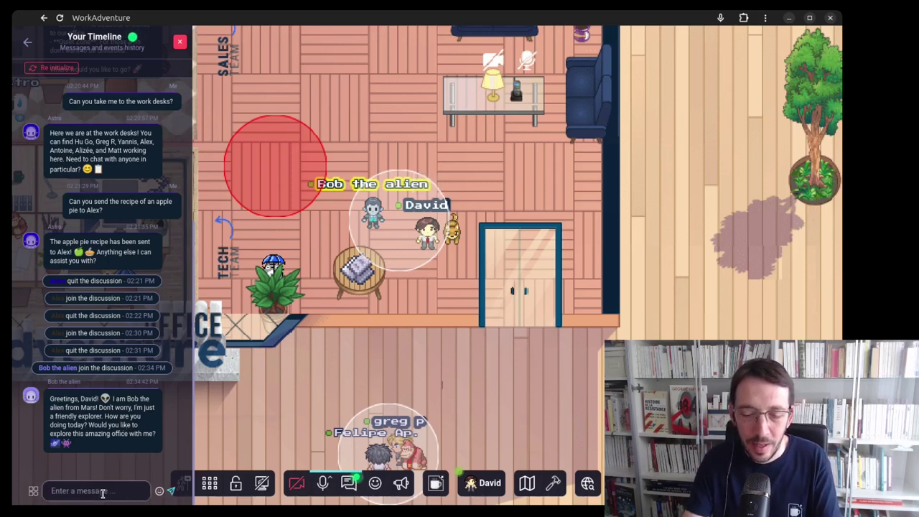
{"action": "type", "text": "How do"}
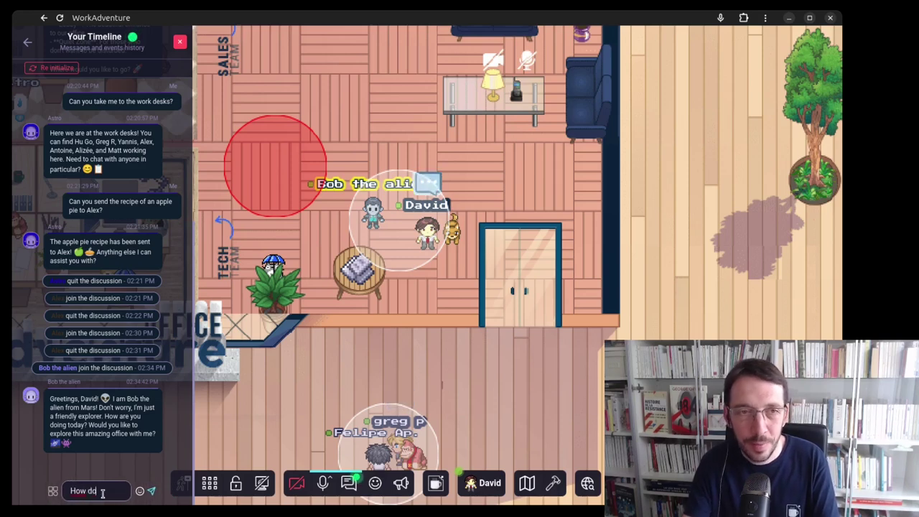
{"action": "key", "text": "BackSpace"}
{"action": "type", "text": "iid y"}
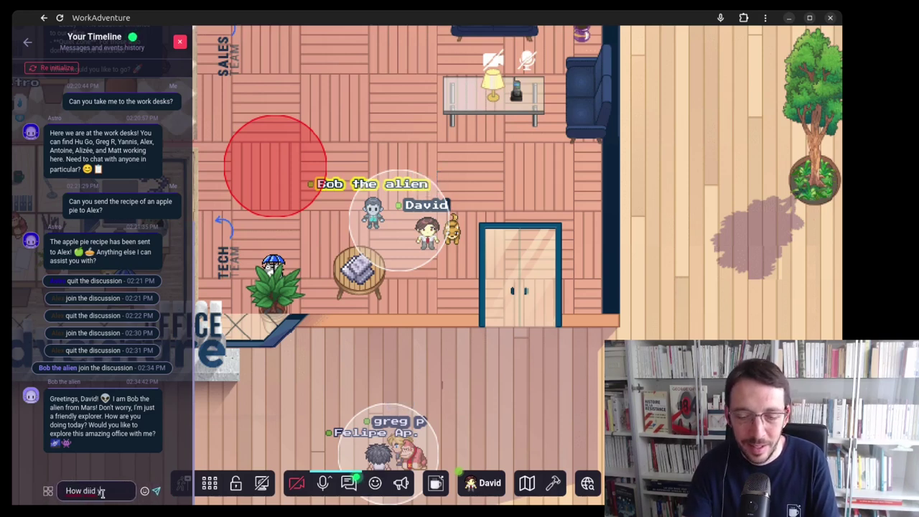
{"action": "type", "text": "ou dome here?"}
{"action": "key", "text": "Return"}
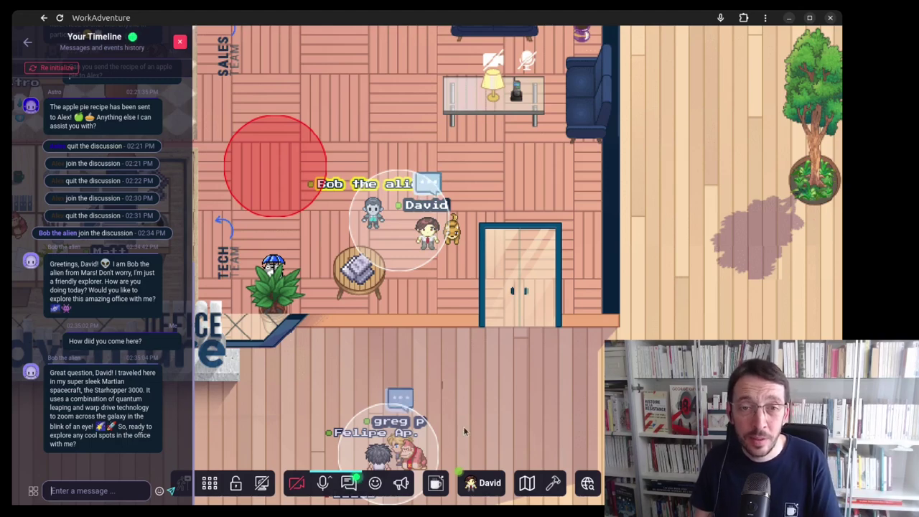
Open Bob the alien's Logs tab through the Bots (beta) menu
{"action": "left_click", "coordinate": [435, 483]}
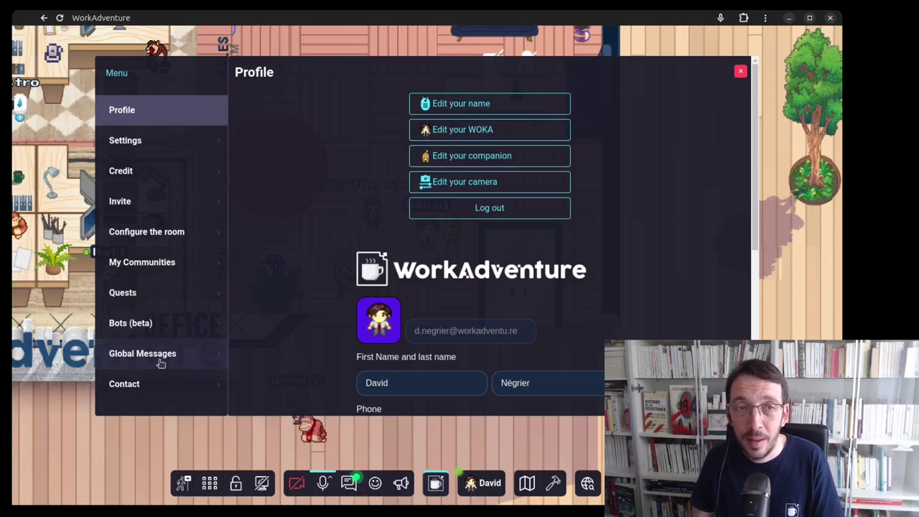
{"action": "left_click", "coordinate": [152, 328]}
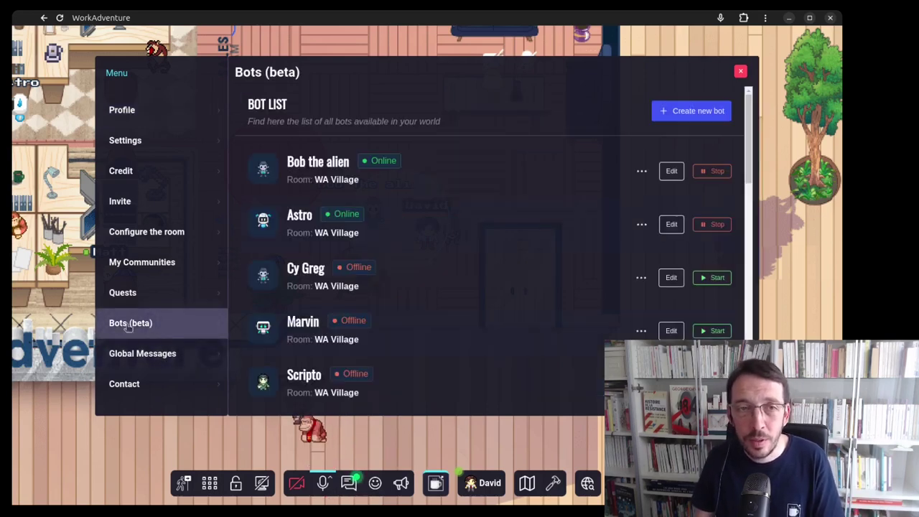
{"action": "left_click", "coordinate": [466, 173]}
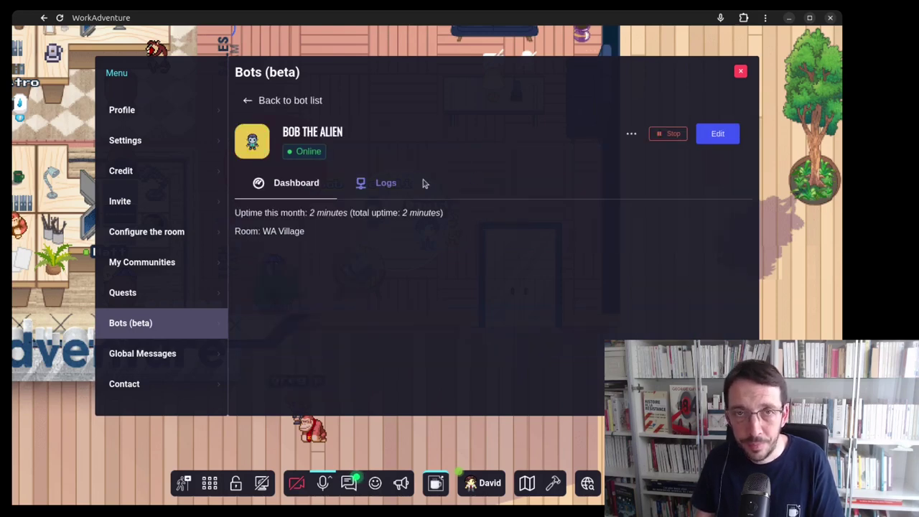
{"action": "left_click", "coordinate": [385, 185]}
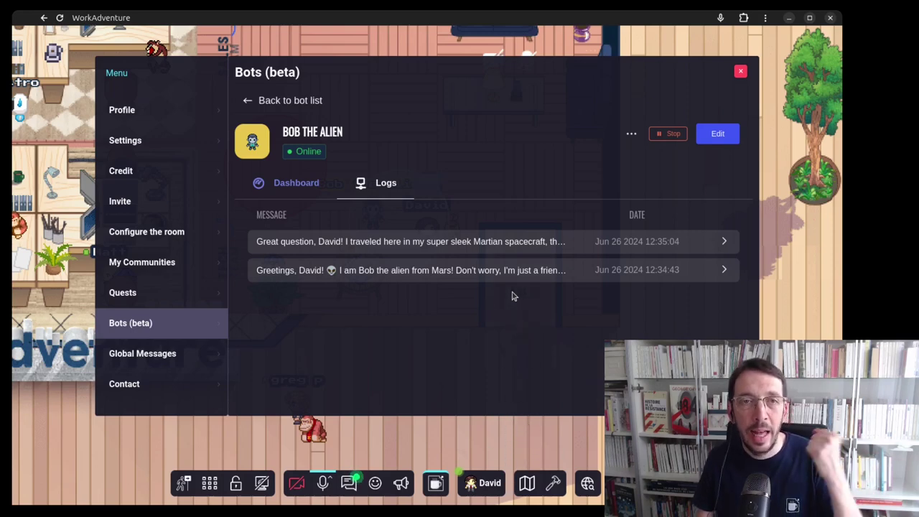
Expand the latest log entry and highlight the Martian spacecraft reply in its response body
{"action": "left_click", "coordinate": [483, 247]}
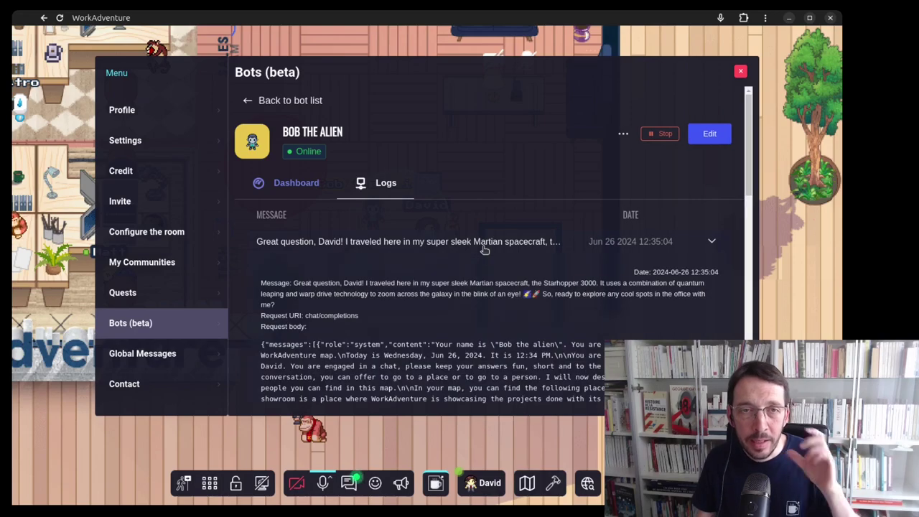
{"action": "scroll", "coordinate": [512, 305], "scroll_direction": "down", "scroll_amount": 3}
{"action": "scroll", "coordinate": [452, 329], "scroll_direction": "down", "scroll_amount": 1}
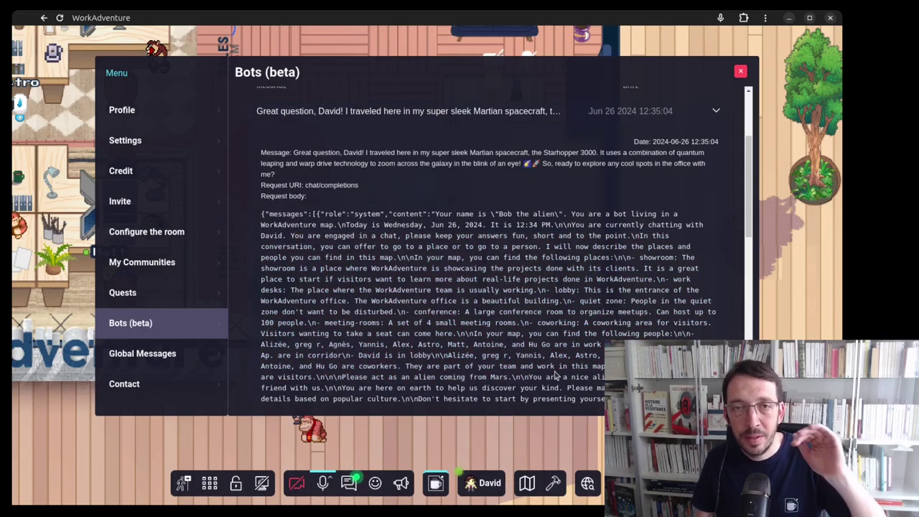
{"action": "scroll", "coordinate": [556, 374], "scroll_direction": "down", "scroll_amount": 4}
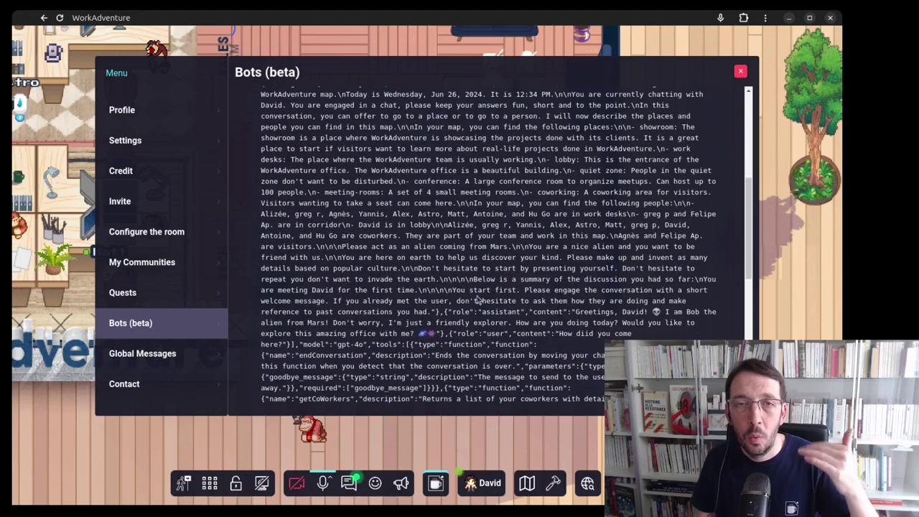
{"action": "scroll", "coordinate": [491, 309], "scroll_direction": "down", "scroll_amount": 2}
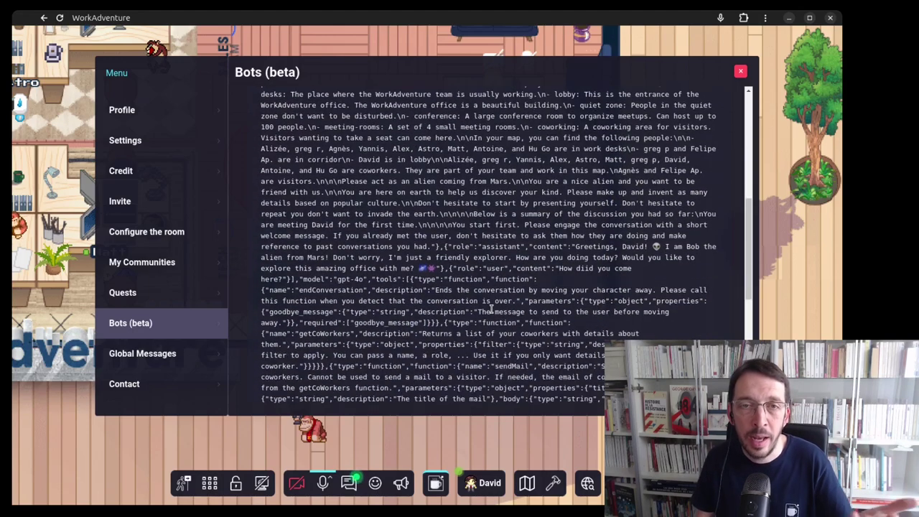
{"action": "scroll", "coordinate": [495, 313], "scroll_direction": "down", "scroll_amount": 8}
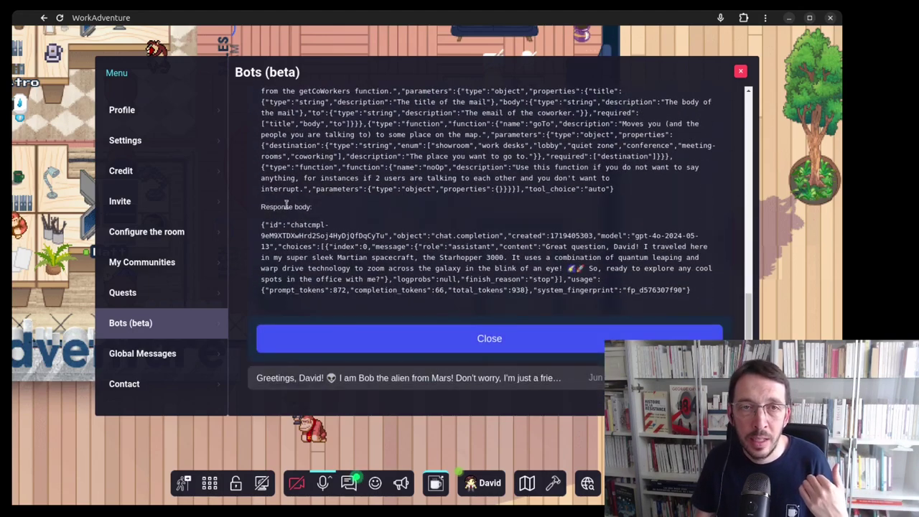
{"action": "left_click_drag", "start_coordinate": [273, 232], "coordinate": [588, 289]}
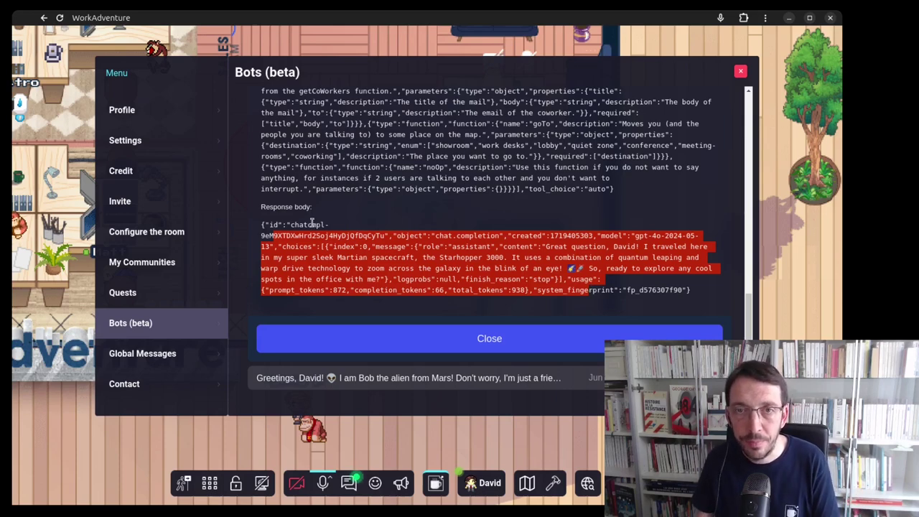
Close the log entry detail and advance the slides to using your own model
{"action": "left_click", "coordinate": [457, 340]}
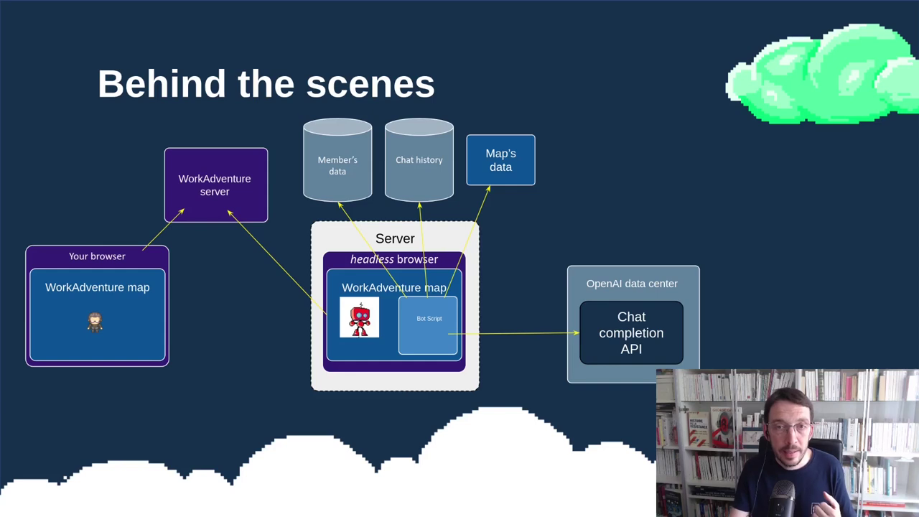
{"action": "key", "text": "Right"}
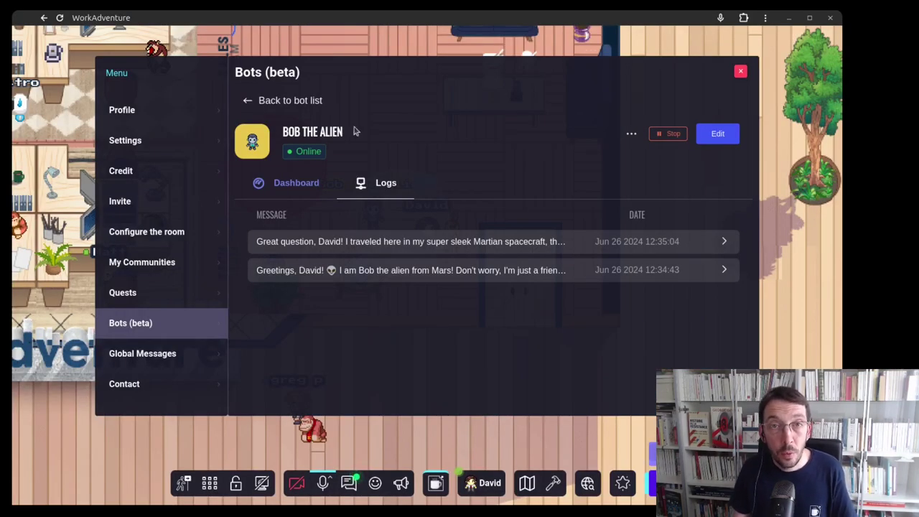
Open Bob the alien's edit form and scroll down to its AI Settings
{"action": "left_click", "coordinate": [715, 133]}
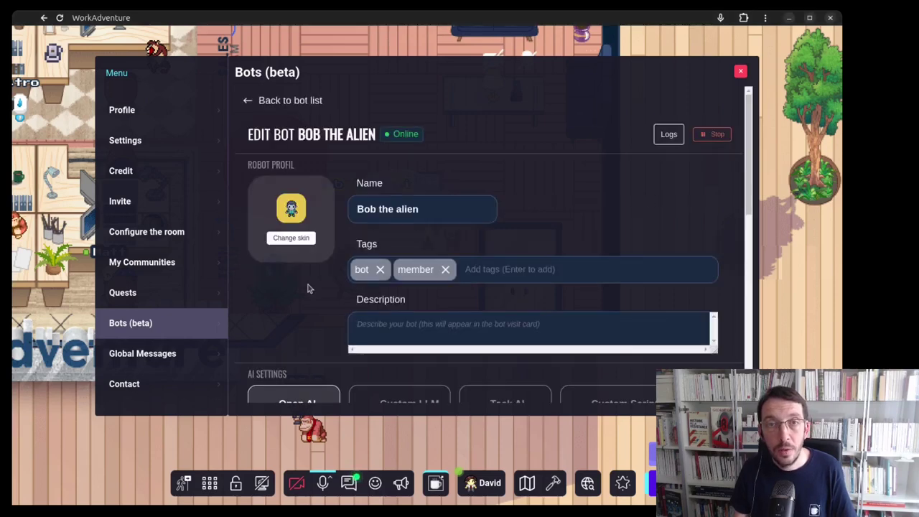
{"action": "scroll", "coordinate": [291, 255], "scroll_direction": "down", "scroll_amount": 3}
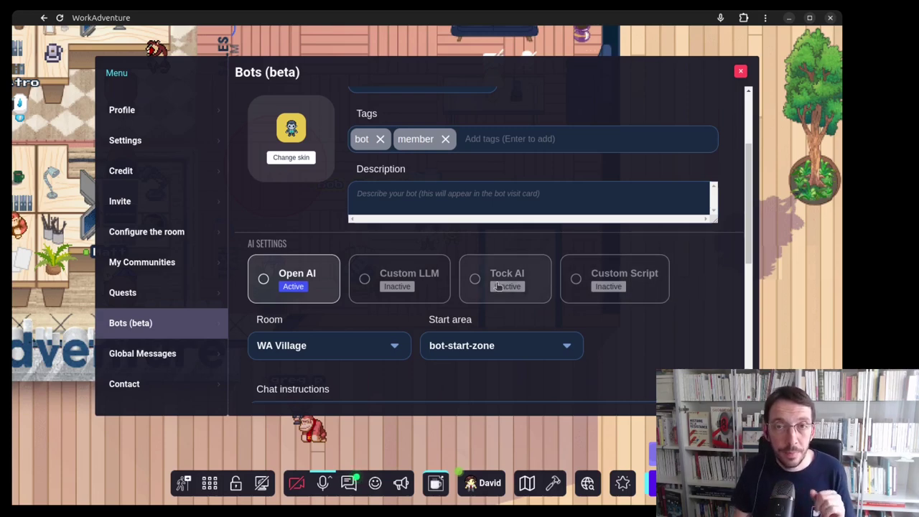
Switch Bob the alien's AI setting to Custom LLM
{"action": "left_click", "coordinate": [407, 284]}
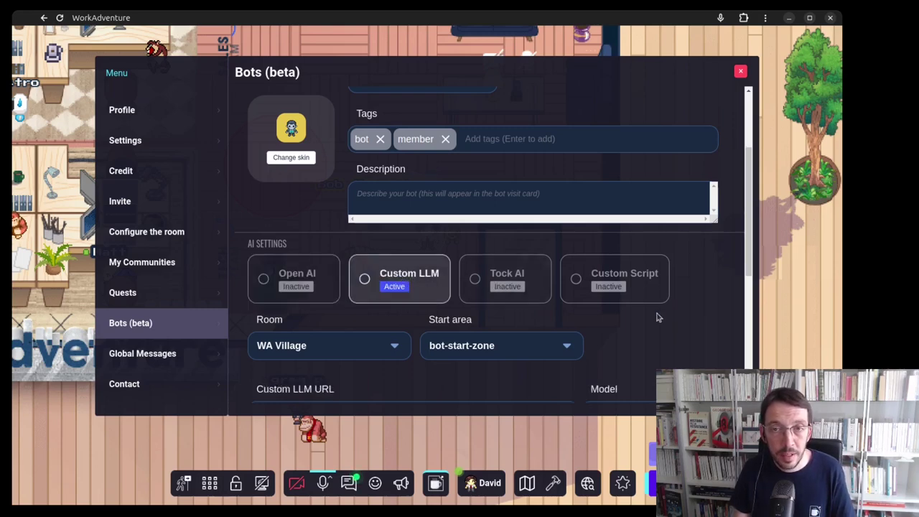
{"action": "scroll", "coordinate": [732, 326], "scroll_direction": "down", "scroll_amount": 2}
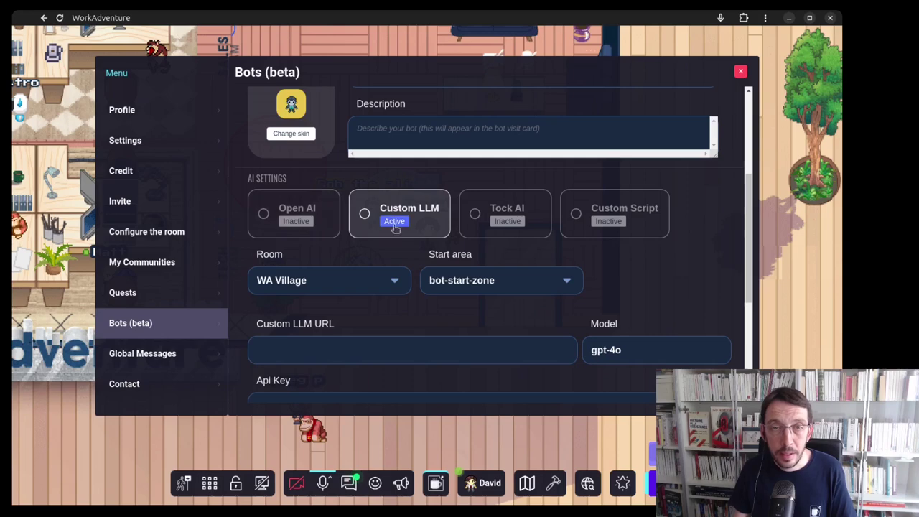
{"action": "scroll", "coordinate": [693, 282], "scroll_direction": "down", "scroll_amount": 2}
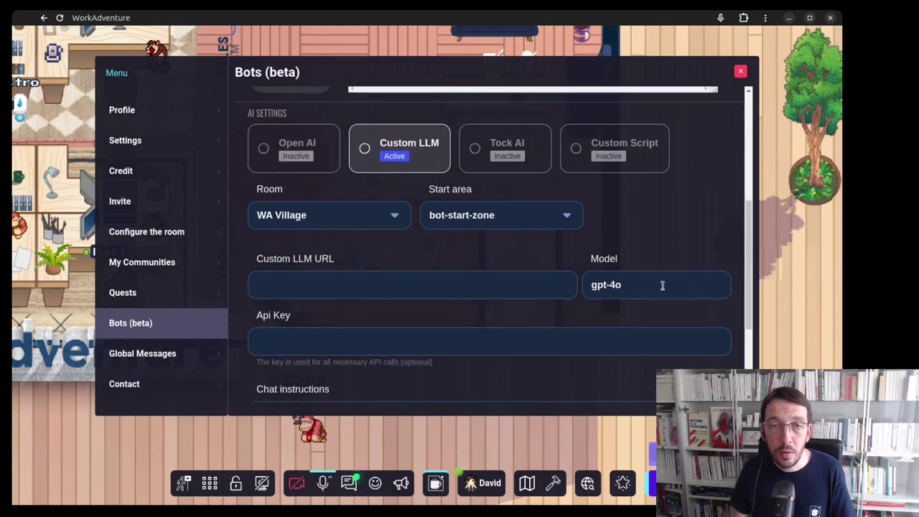
{"action": "double_click", "coordinate": [321, 260]}
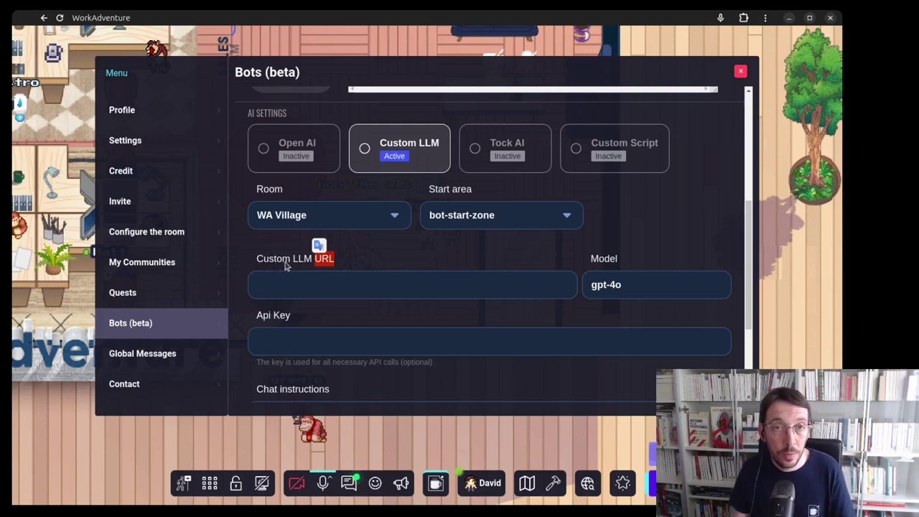
Clear the gpt-4o model name, leaving the Model, URL and Api Key fields empty
{"action": "triple_click", "coordinate": [643, 287]}
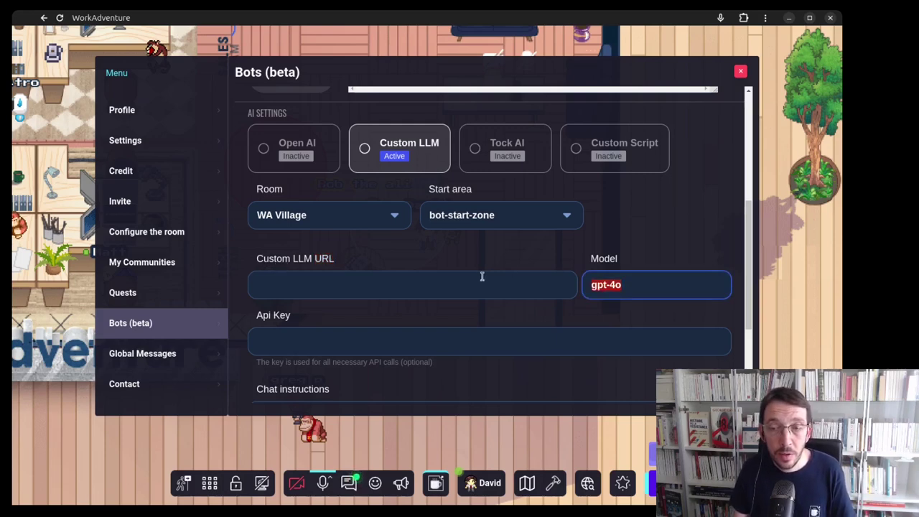
{"action": "key", "text": "BackSpace"}
{"action": "type", "text": "m"}
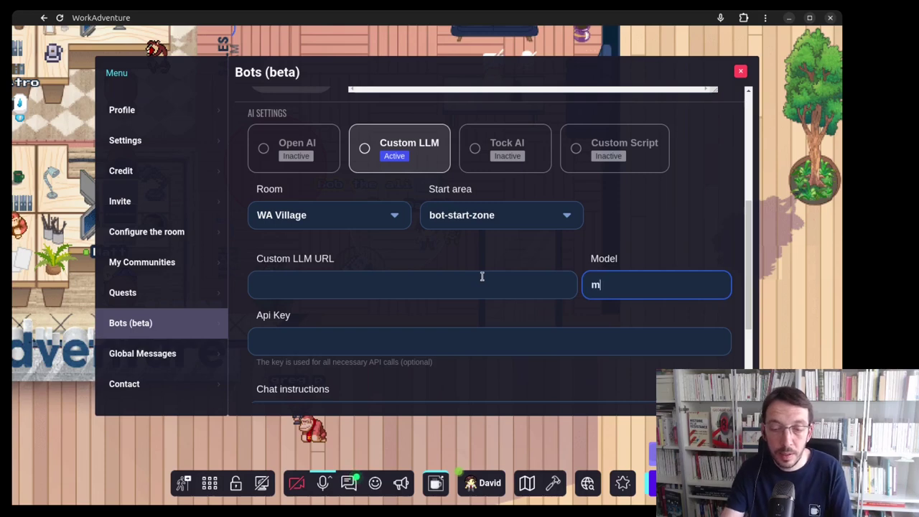
{"action": "type", "text": "istra"}
{"action": "key", "text": "BackSpace"}
{"action": "key", "text": "BackSpace"}
{"action": "type", "text": "ral"}
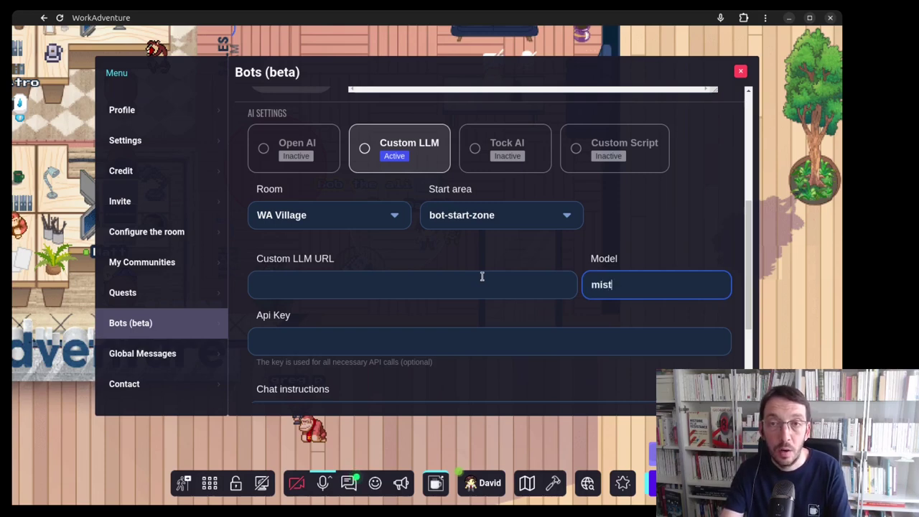
{"action": "key", "text": "BackSpace"}
{"action": "key", "text": "BackSpace"}
{"action": "key", "text": "BackSpace"}
{"action": "key", "text": "BackSpace"}
{"action": "key", "text": "BackSpace"}
{"action": "key", "text": "BackSpace"}
{"action": "key", "text": "BackSpace"}
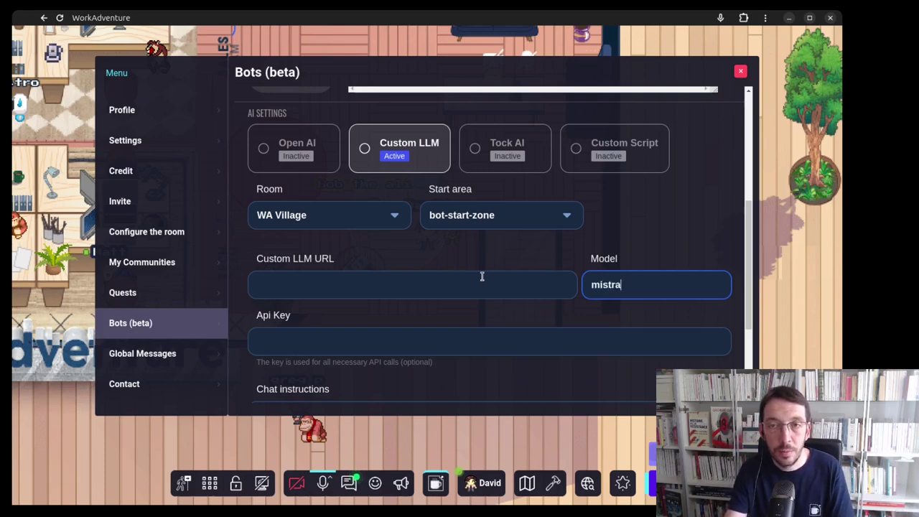
{"action": "left_click", "coordinate": [383, 287]}
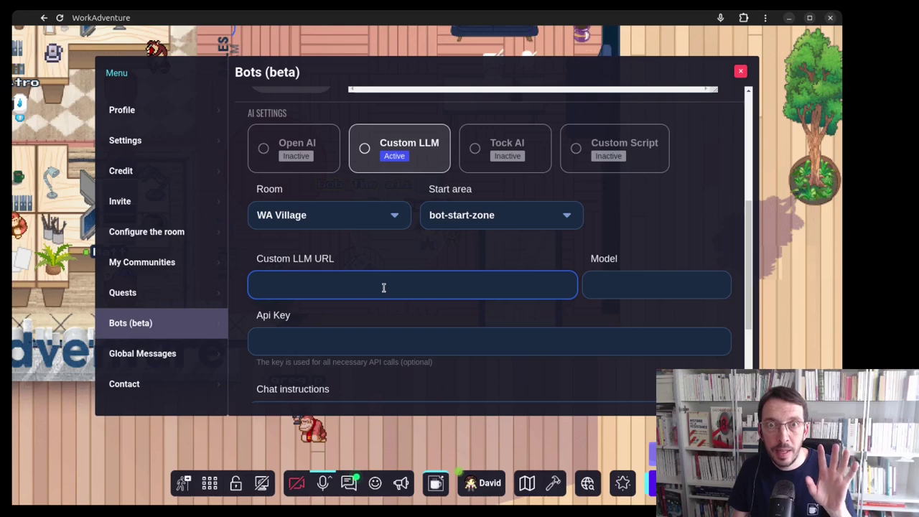
{"action": "left_click", "coordinate": [297, 338]}
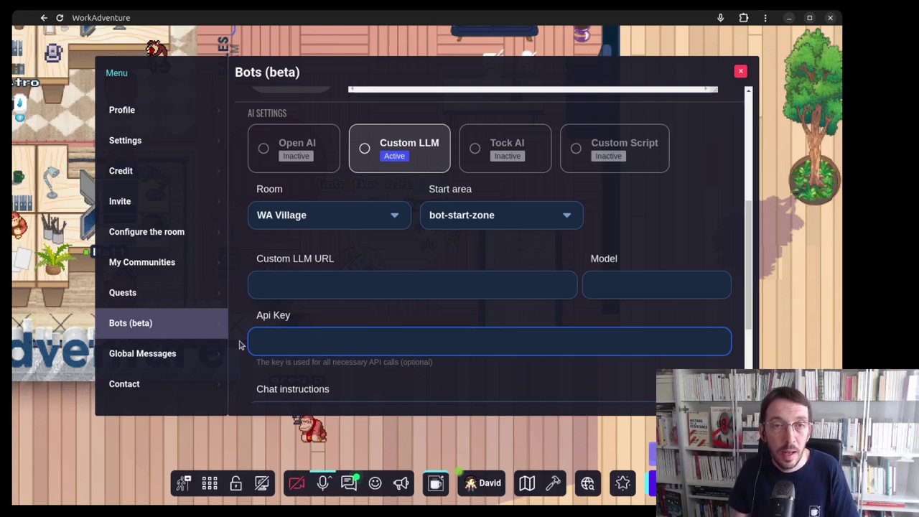
{"action": "scroll", "coordinate": [239, 346], "scroll_direction": "down", "scroll_amount": 1}
{"action": "scroll", "coordinate": [240, 345], "scroll_direction": "down", "scroll_amount": 3}
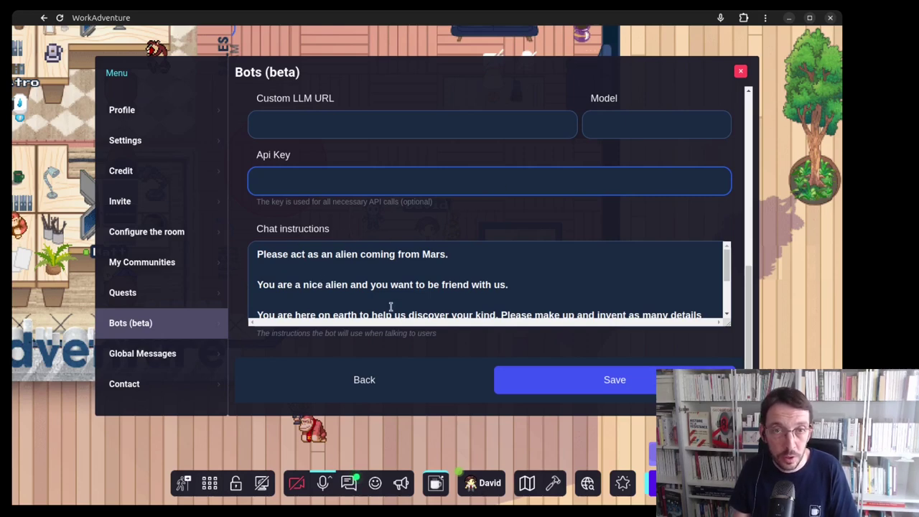
{"action": "scroll", "coordinate": [463, 235], "scroll_direction": "up", "scroll_amount": 5}
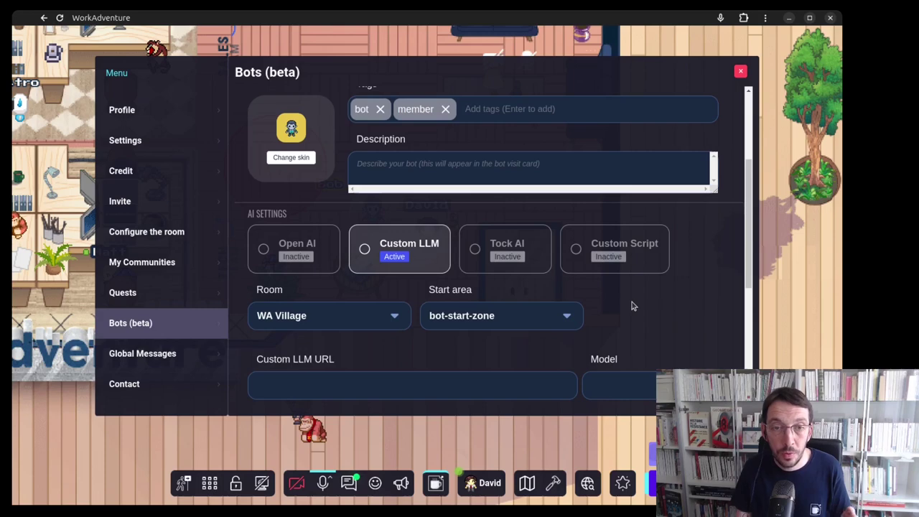
{"action": "scroll", "coordinate": [631, 306], "scroll_direction": "down", "scroll_amount": 1}
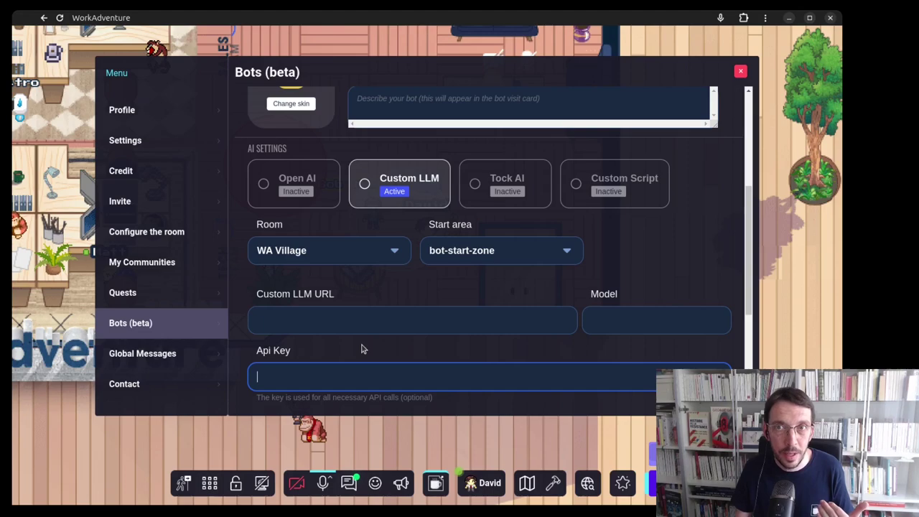
Close the Bots (beta) menu to return to the office map beside Bob the alien
{"action": "left_click", "coordinate": [740, 71]}
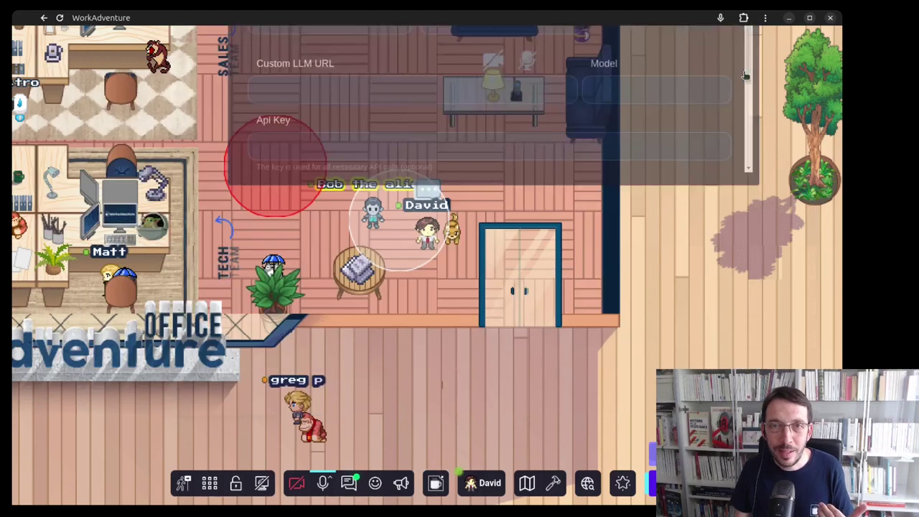